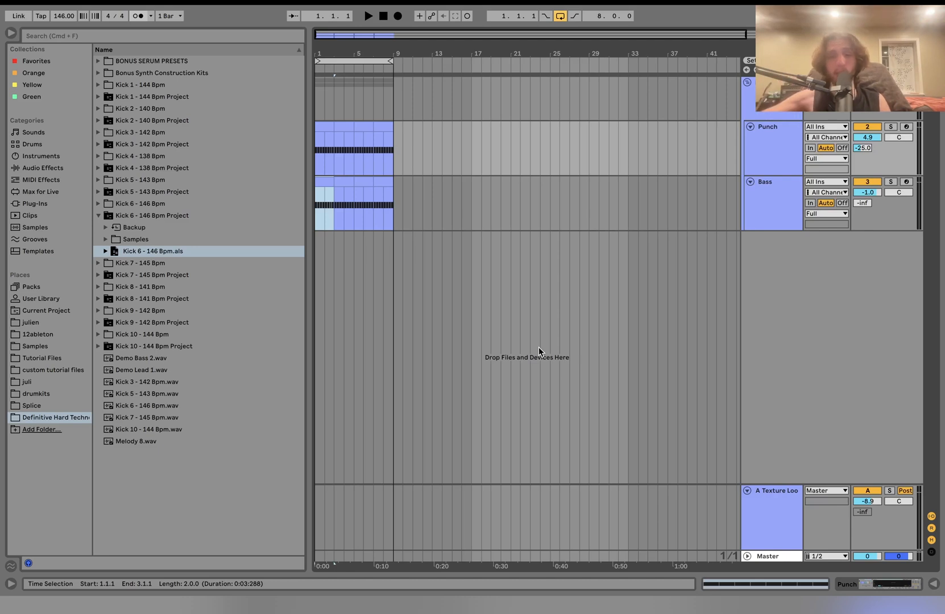
Widen the browser's places column and look through the Kick 1 - 144 Bpm folder and the neighbouring kit folders
click(762, 496)
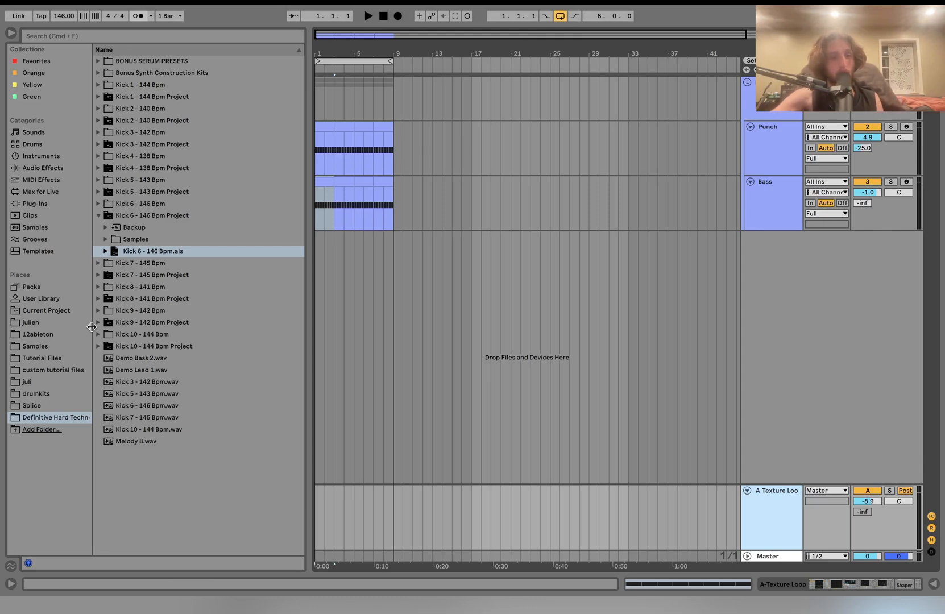
drag(91, 327, 109, 353)
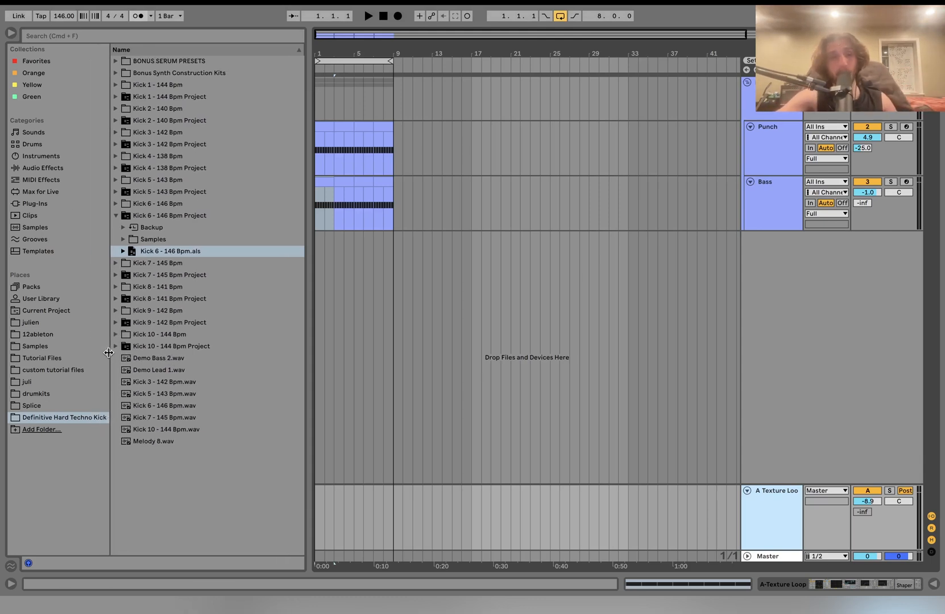
click(116, 84)
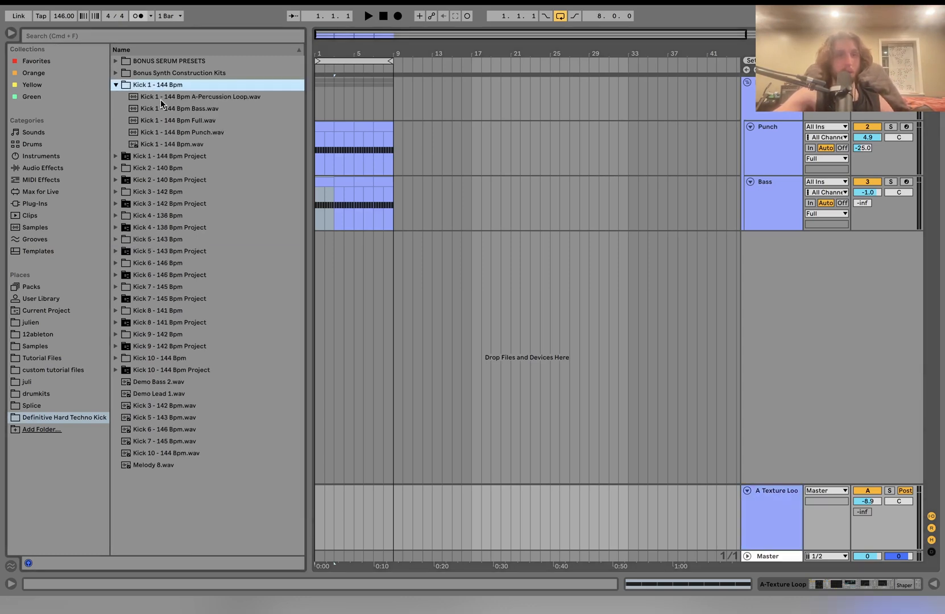
click(135, 156)
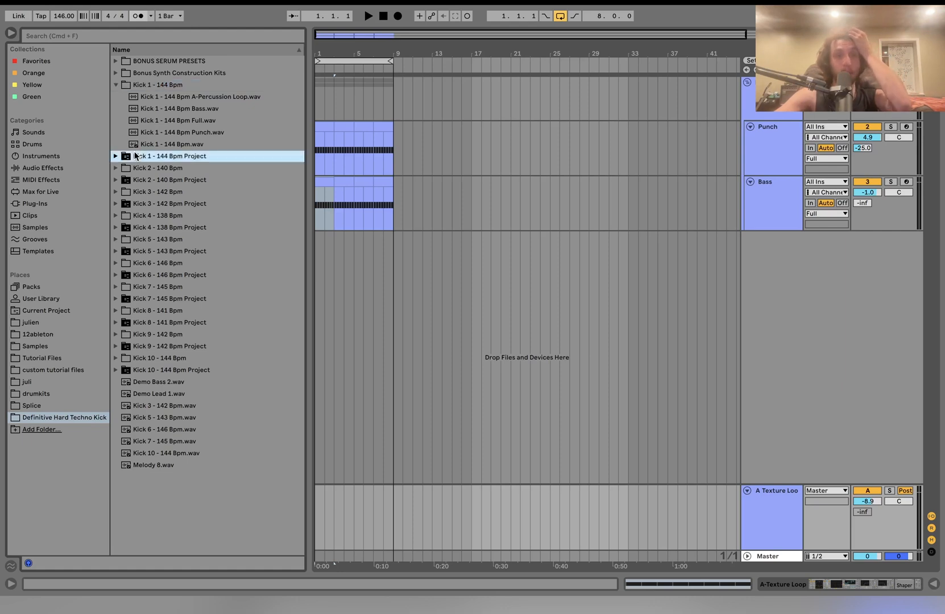
double_click(173, 73)
double_click(180, 75)
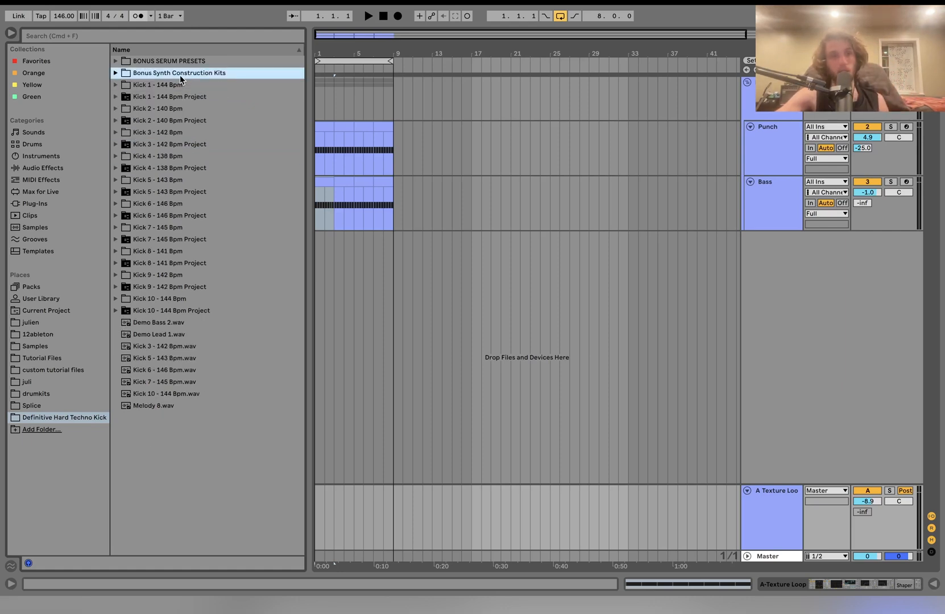
Set the preview volume to 6.0 and audition the kick WAV files from Kick 3 - 142 Bpm through Kick 10 - 144 Bpm
click(897, 556)
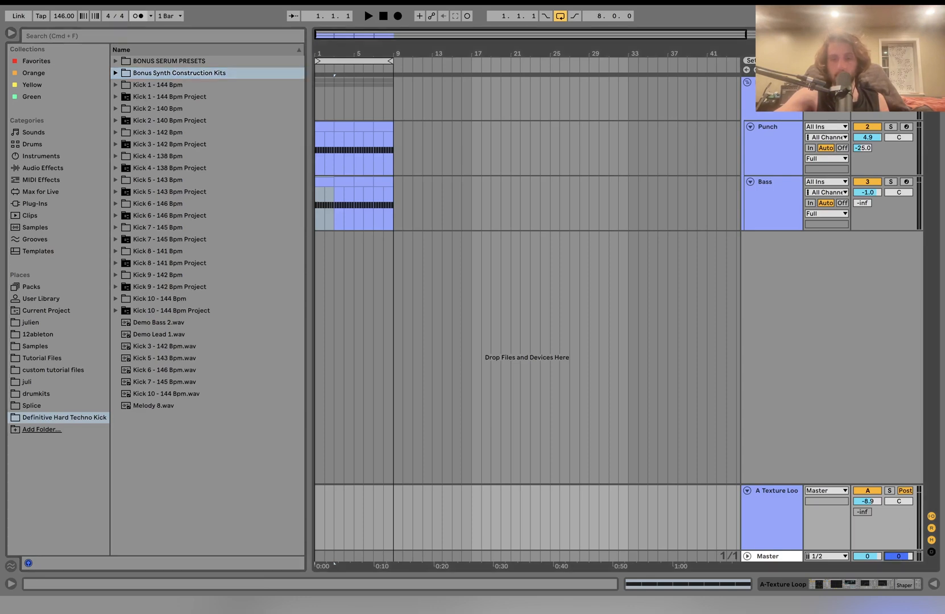
click(187, 346)
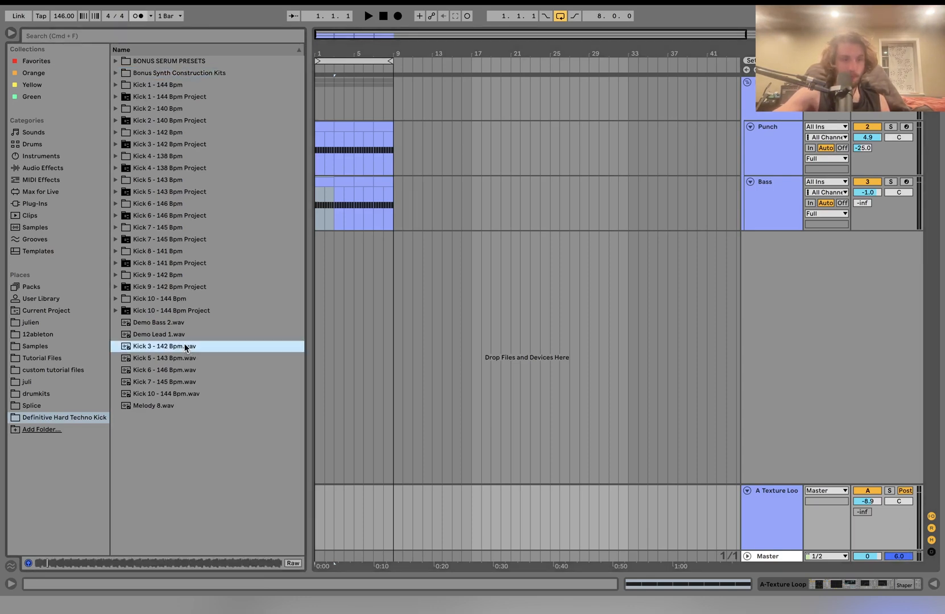
key(Down)
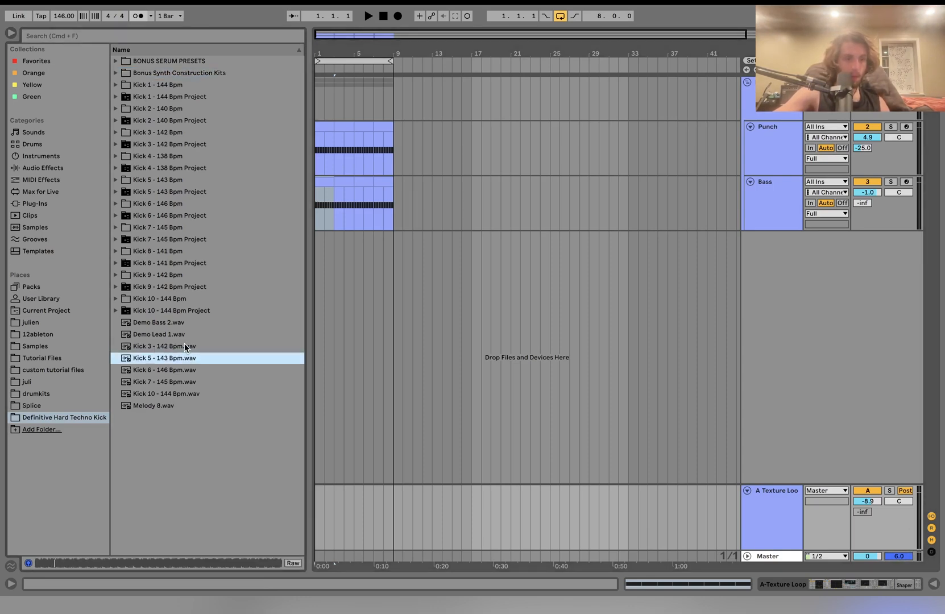
key(Down)
key(Down)
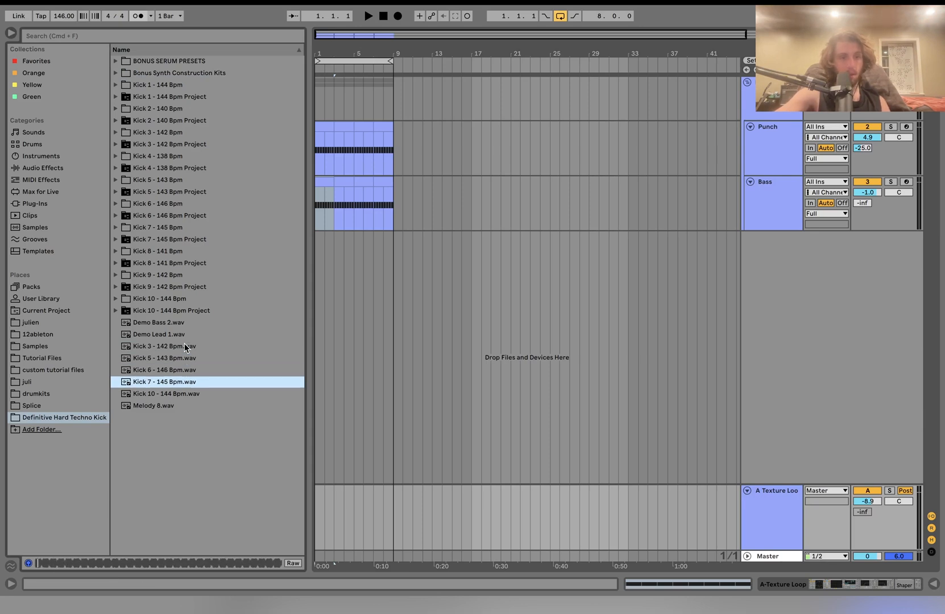
key(Down)
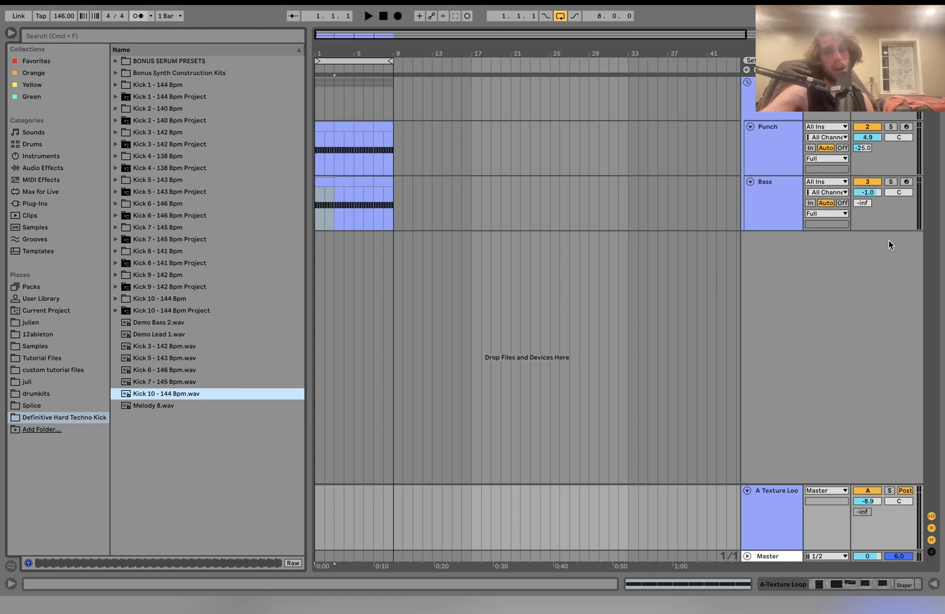
Solo the Punch track, turn off the A Texture Loop return and play the punch on its own
click(890, 130)
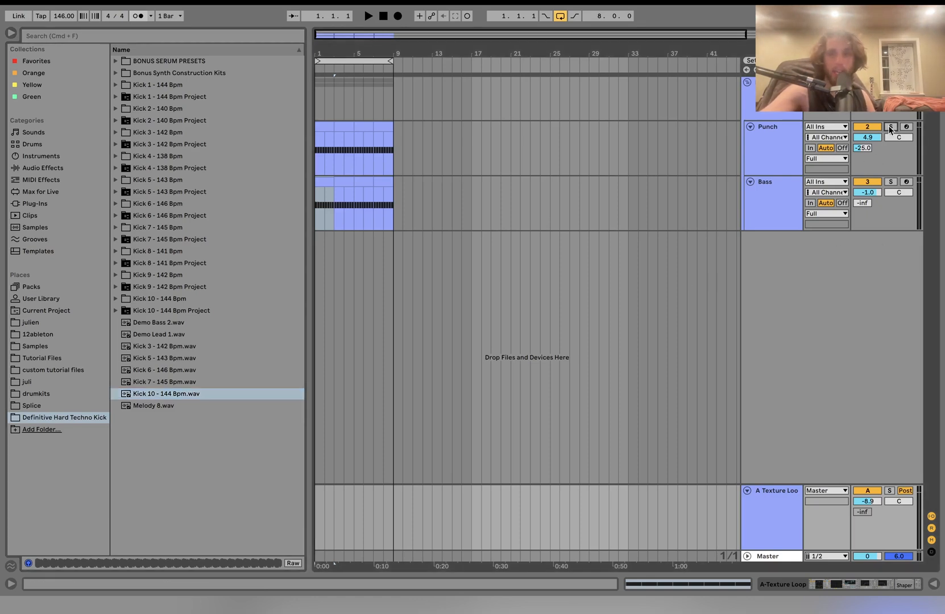
key(space)
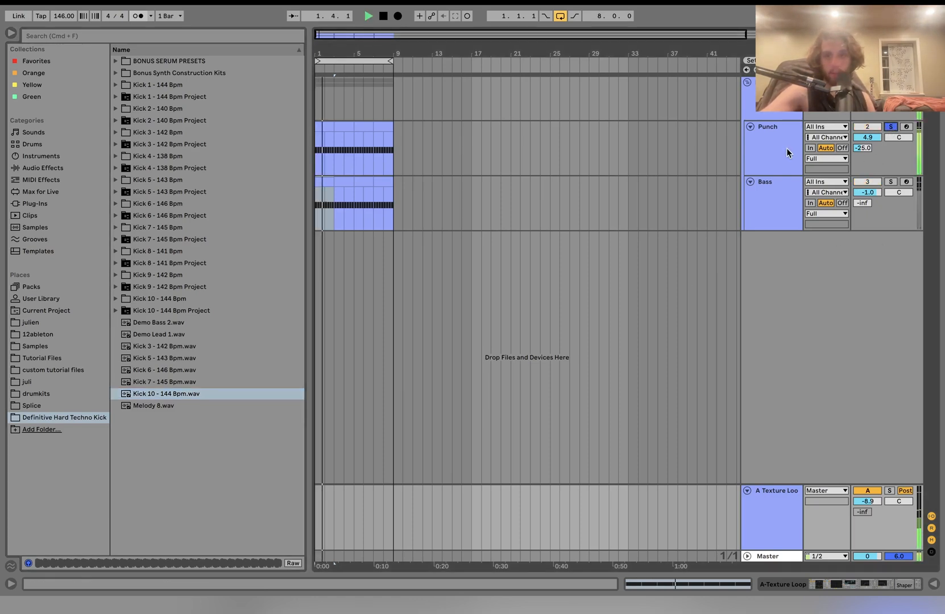
key(space)
click(860, 488)
key(space)
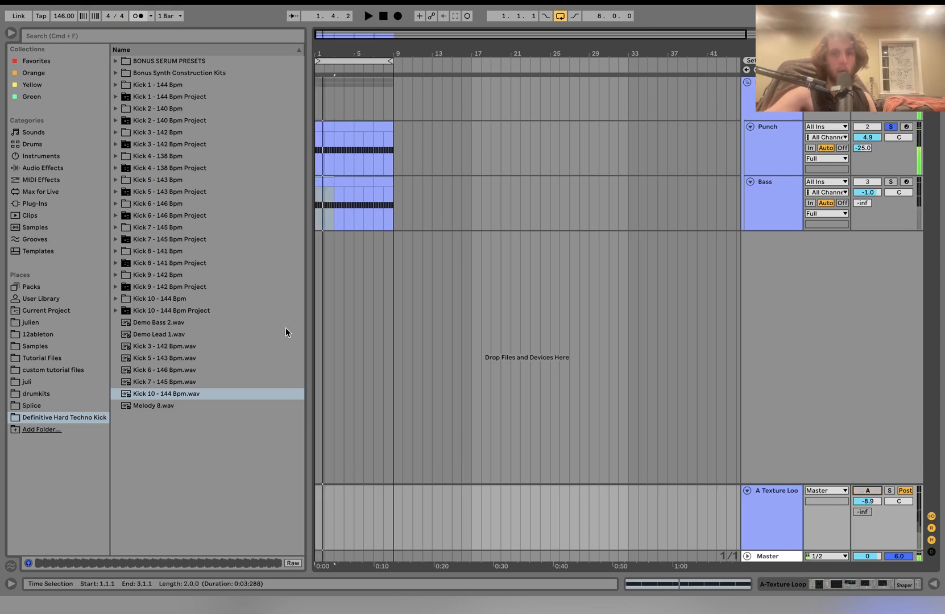
Show the Punch track's devices and listen to the kick 44 chain soloed in the Instrument Rack
double_click(776, 156)
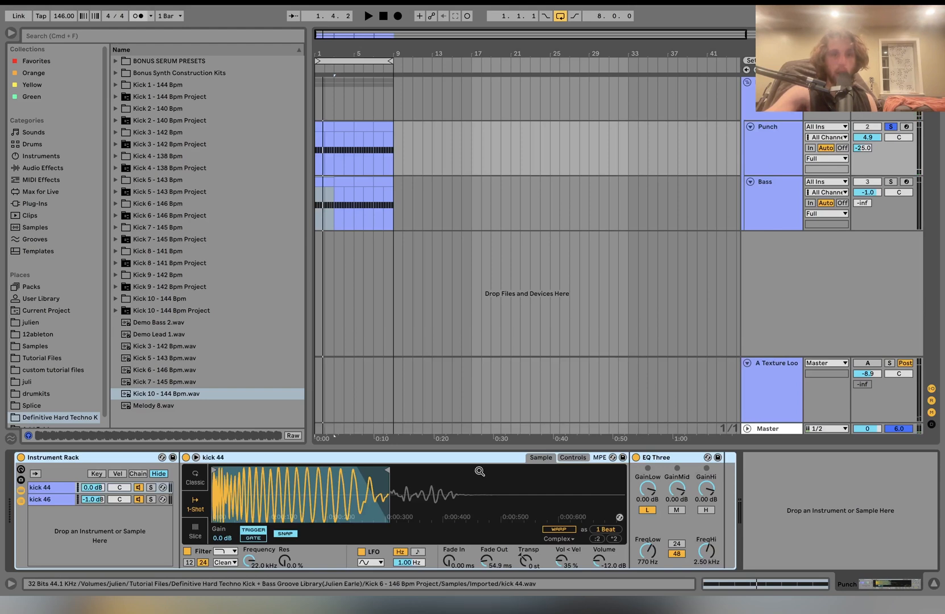
key(space)
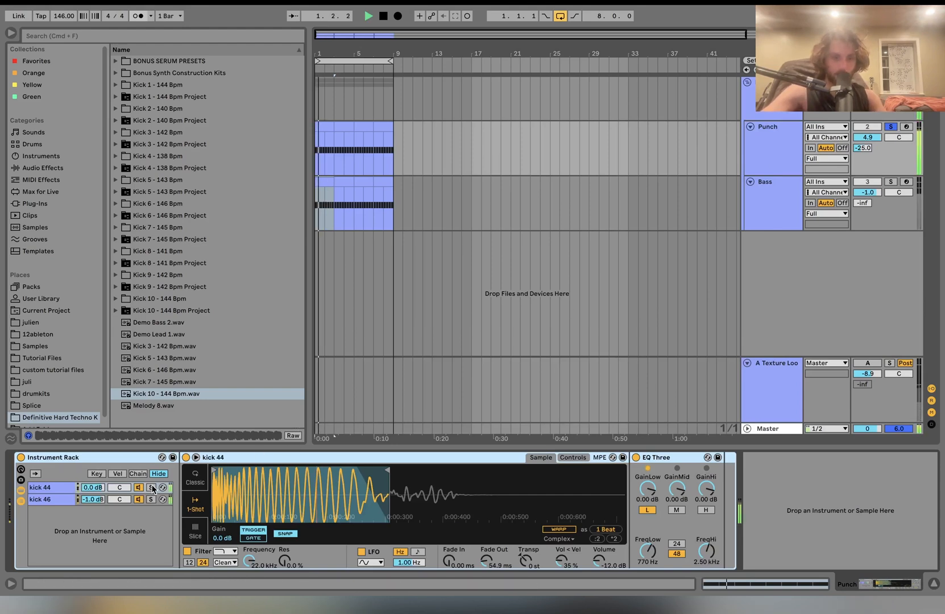
key(space)
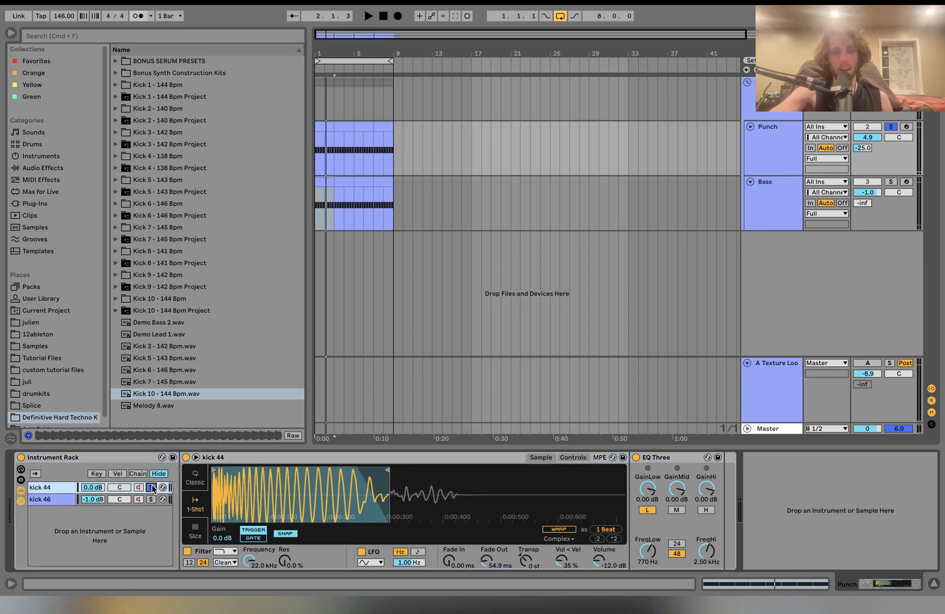
click(151, 487)
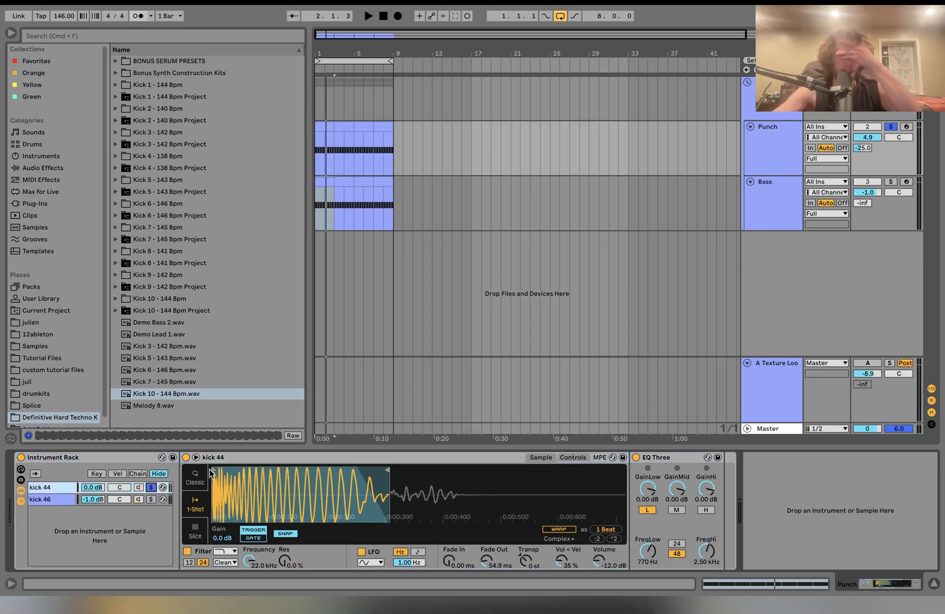
Compare the kick 44 layer with its EQ Three bypassed and enabled during playback
click(636, 457)
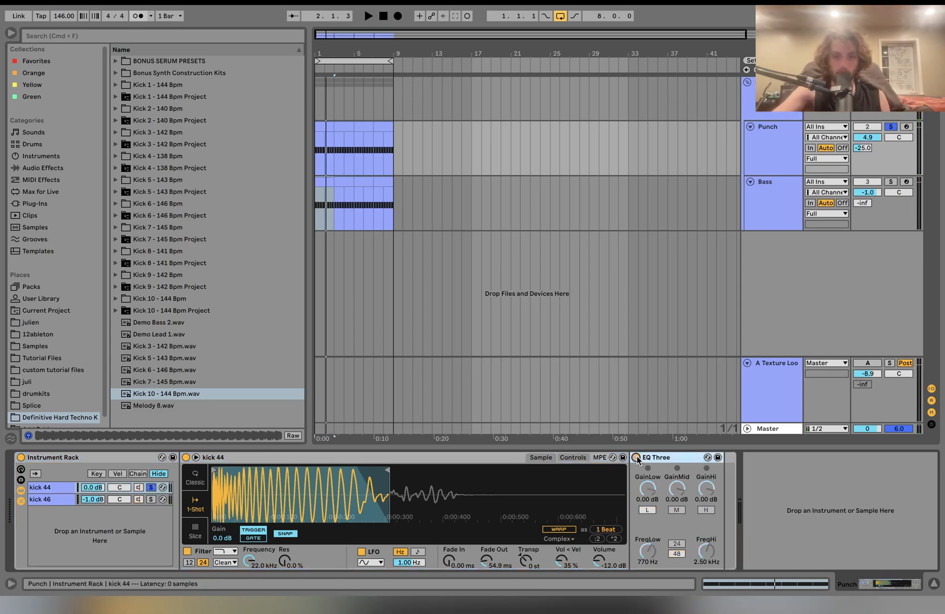
key(space)
key(space)
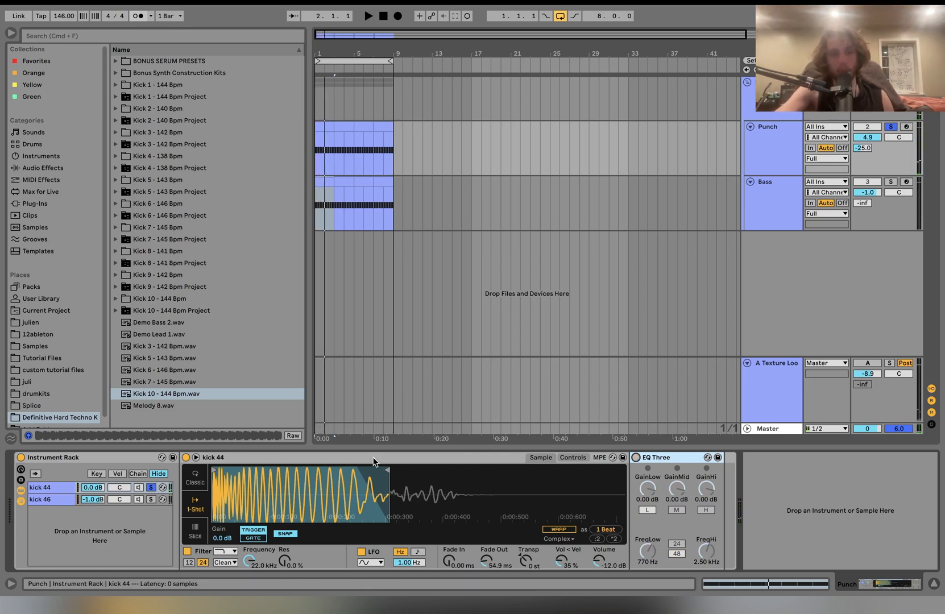
key(space)
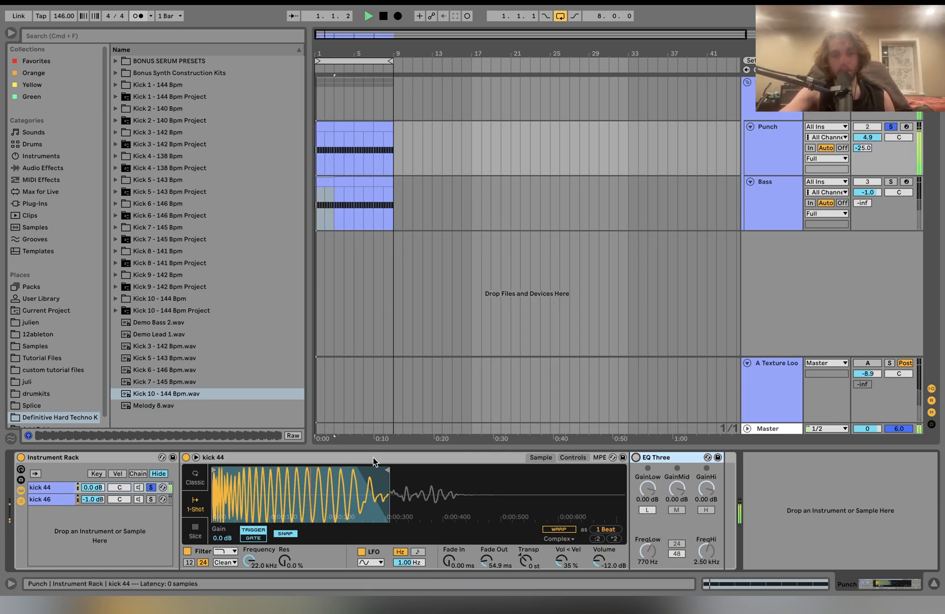
click(635, 457)
key(space)
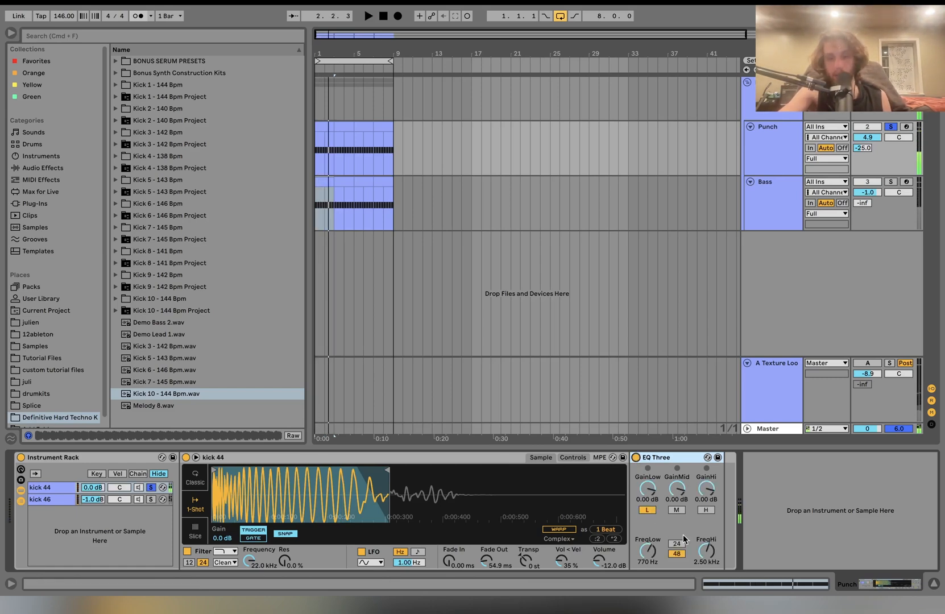
Solo the kick 46 chain in the Instrument Rack and listen to it during playback
key(space)
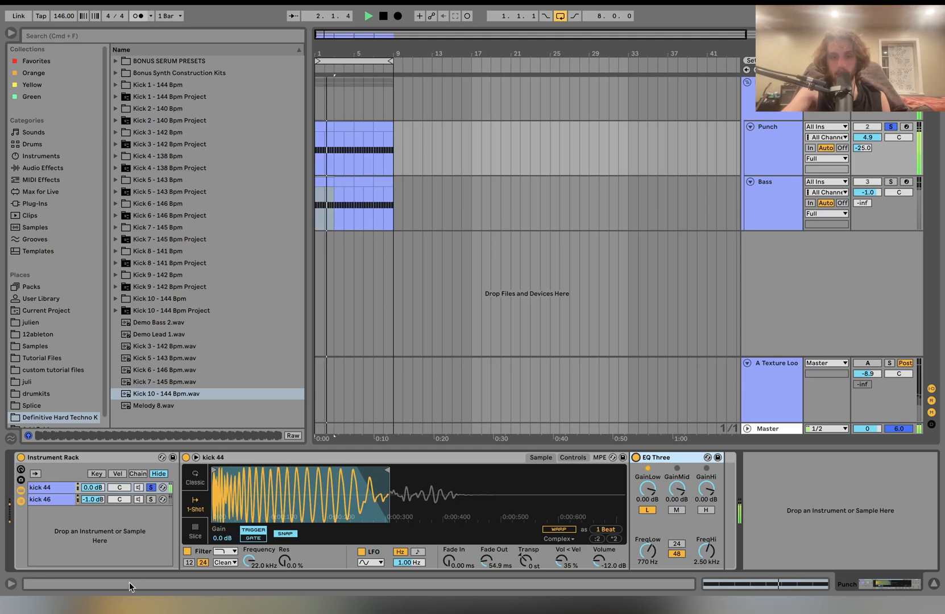
click(151, 499)
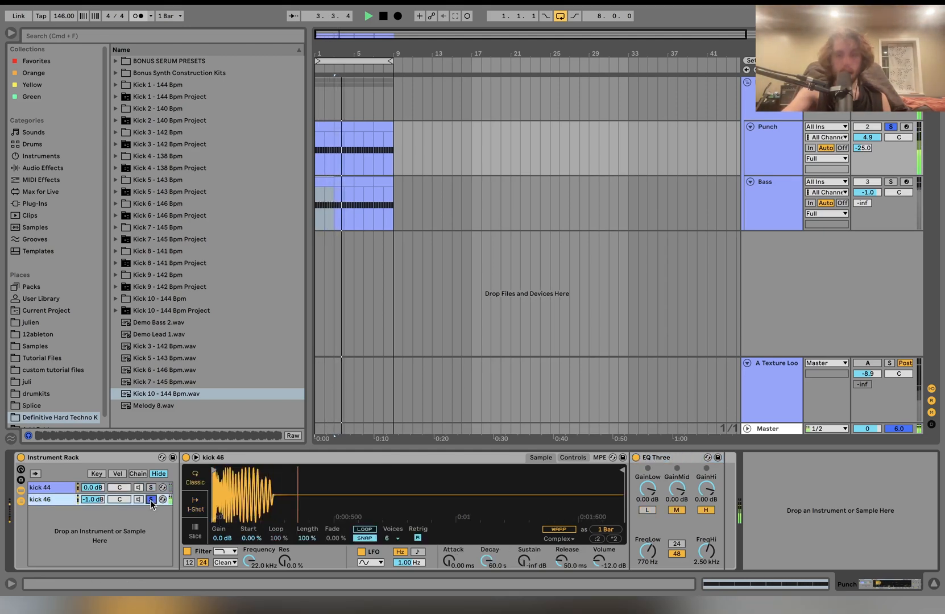
key(space)
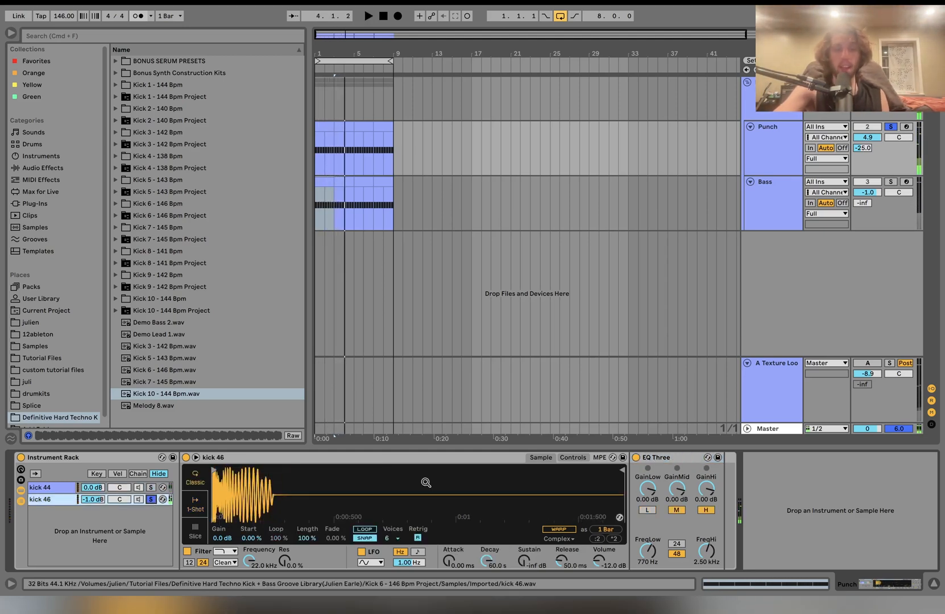
Compare the kick 46 layer with its EQ Three bypassed and enabled, and clear the chain's solo
click(636, 456)
key(space)
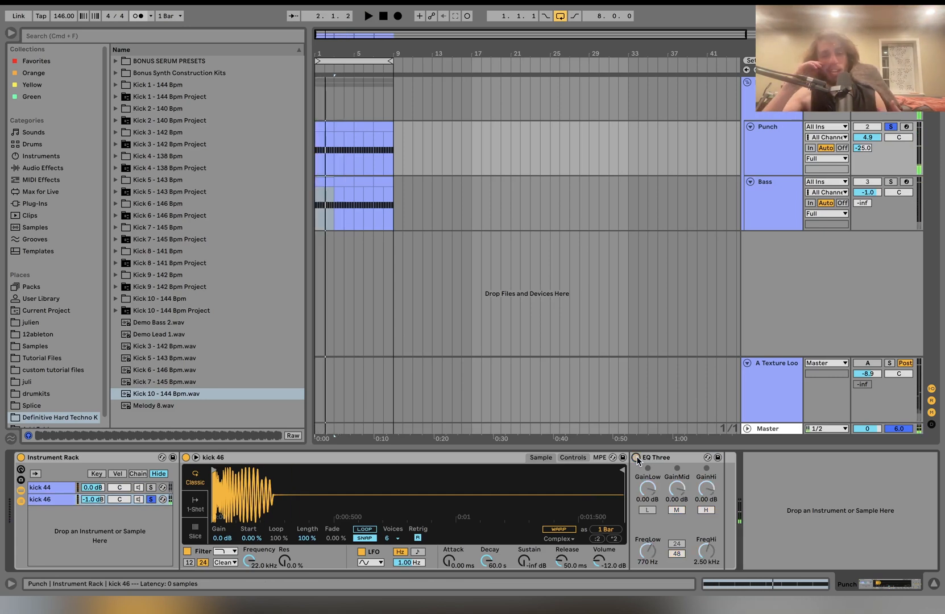
key(space)
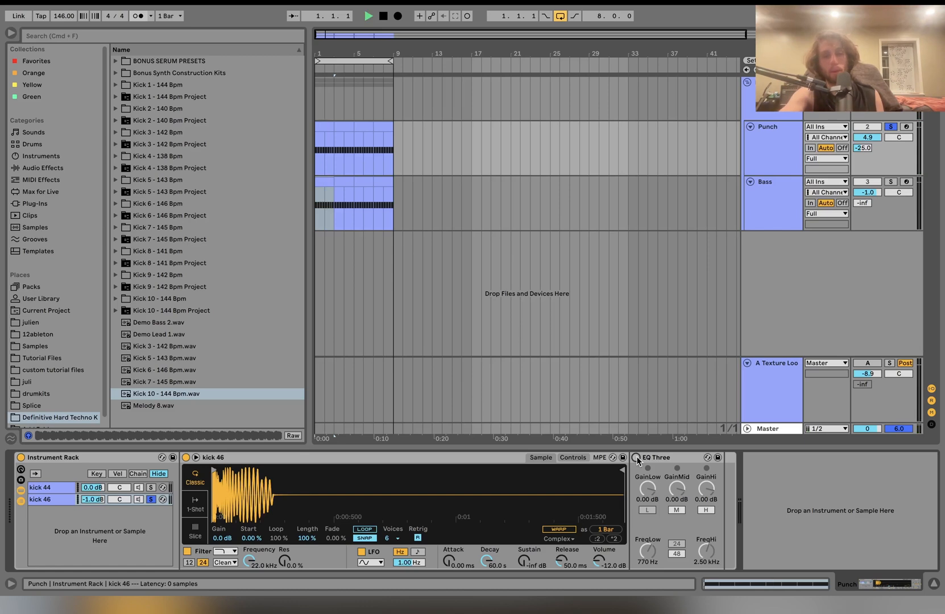
click(636, 456)
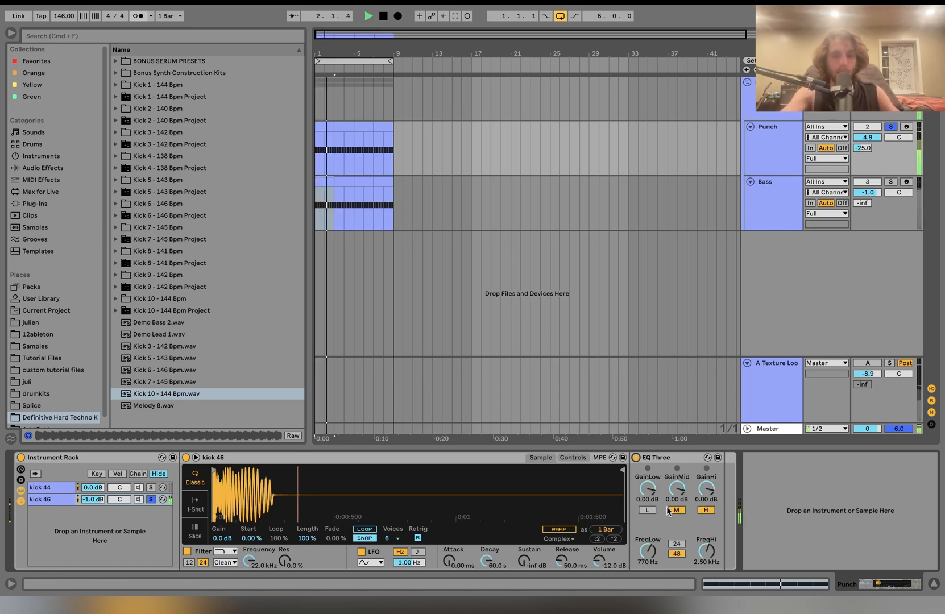
key(space)
click(151, 499)
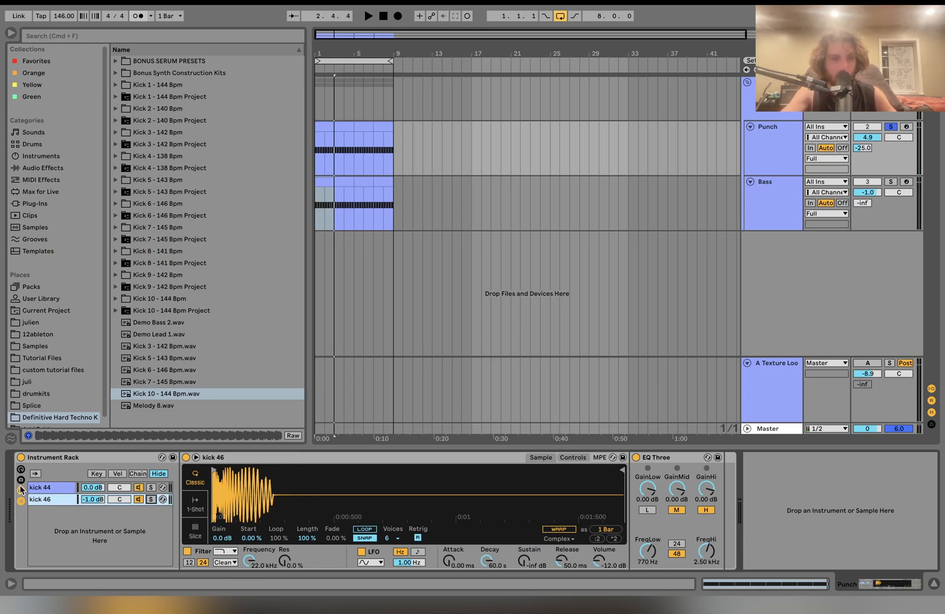
Try FreqLow at 289 Hz on kick 44's EQ Three and compare it with 770 Hz during playback
click(38, 488)
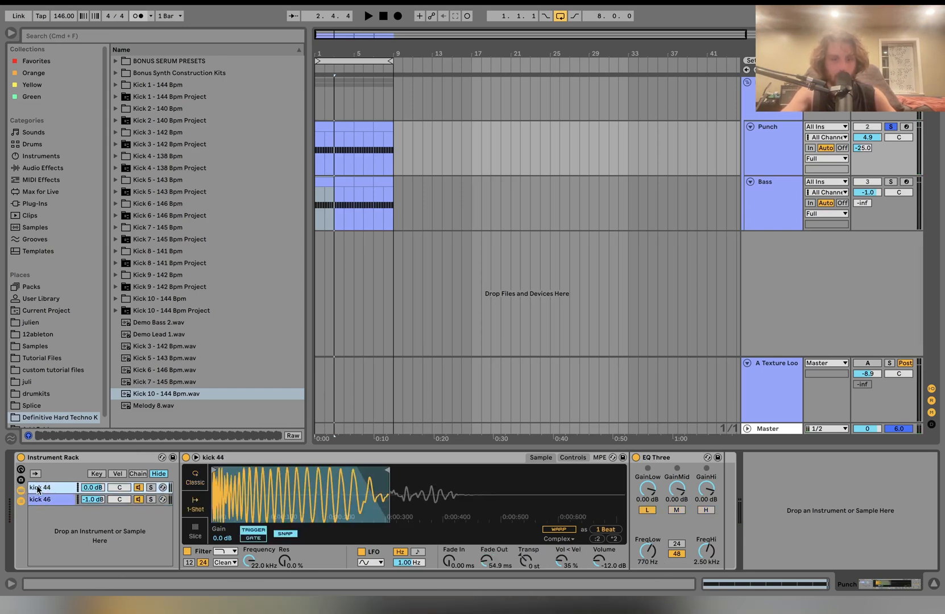
click(650, 556)
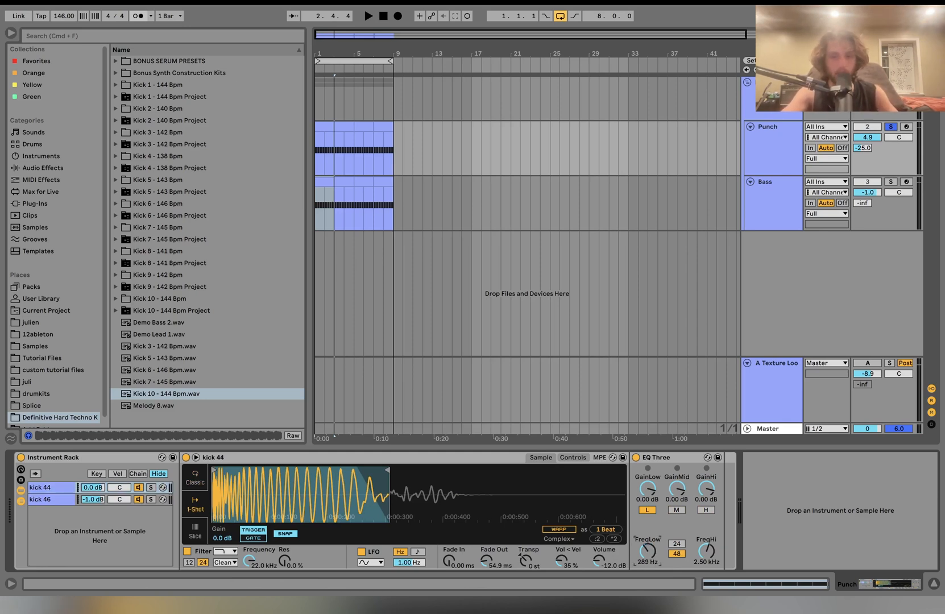
key(space)
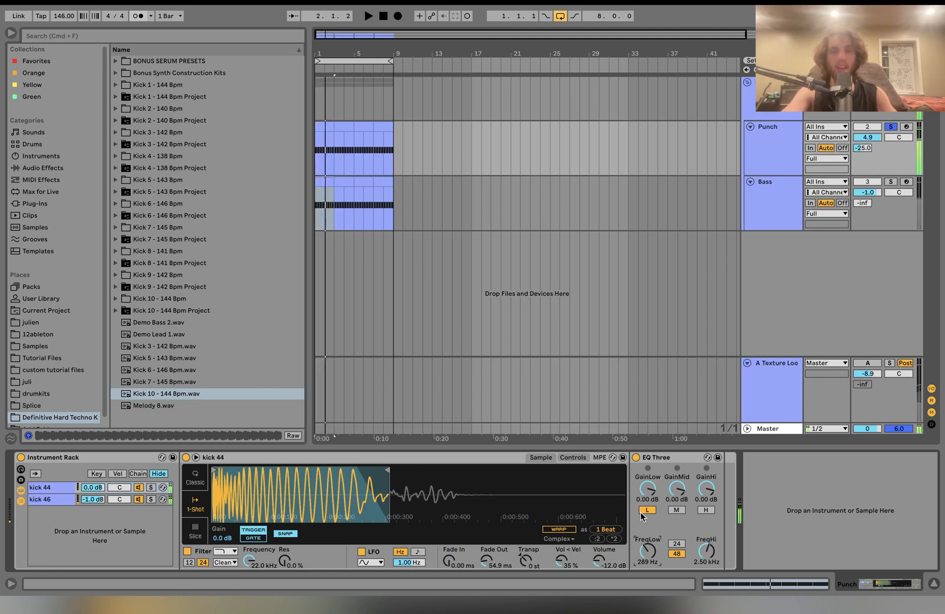
key(space)
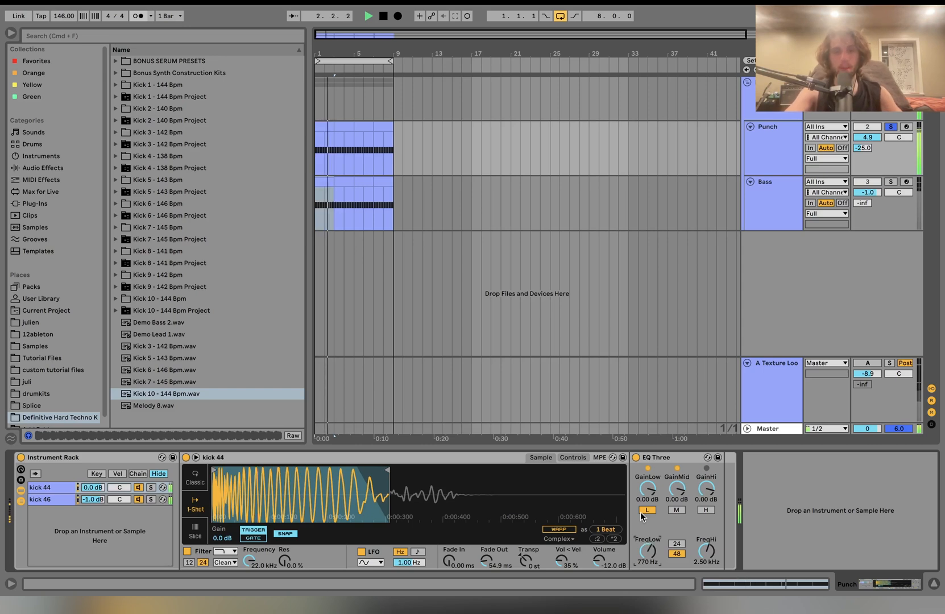
key(space)
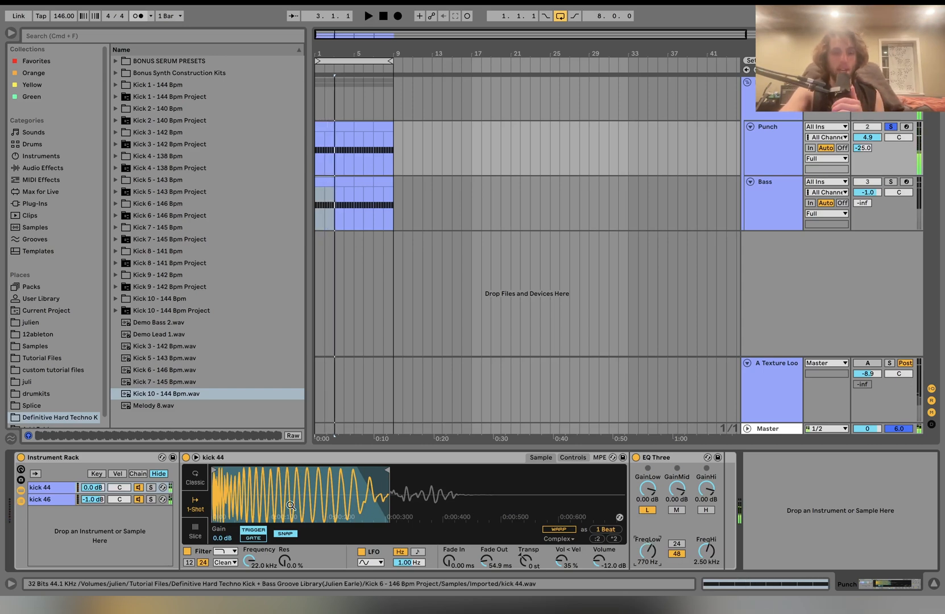
Show the kick 46 chain's devices and play both kick layers together
click(44, 499)
key(space)
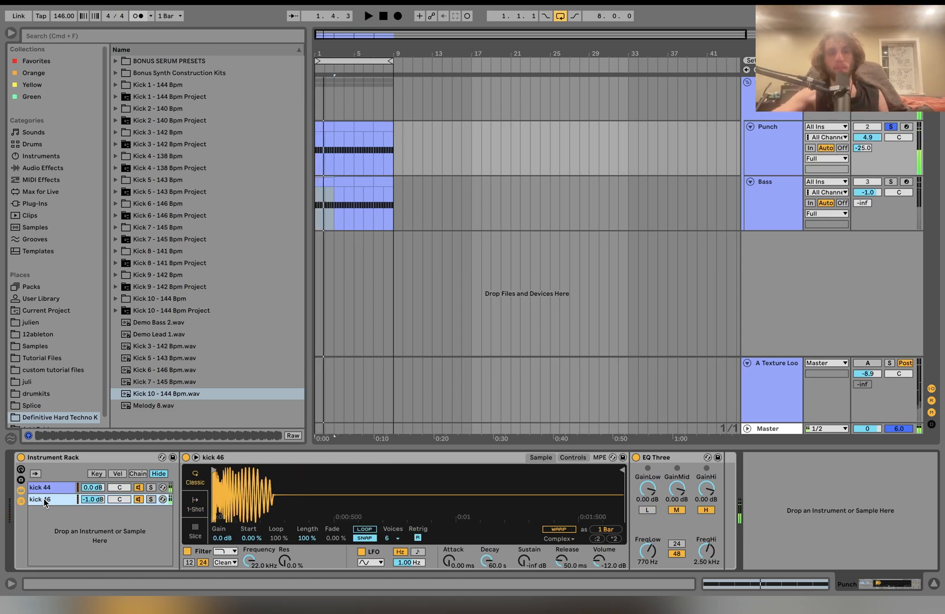
mouse_move(348, 593)
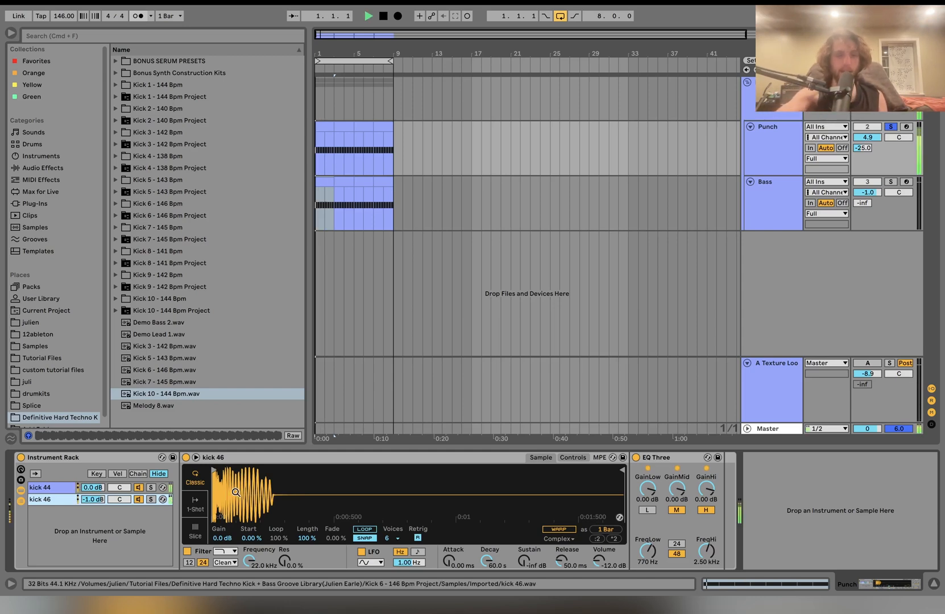
Solo the kick 44 chain briefly during playback, clear its solo and listen to both kick layers again
click(150, 487)
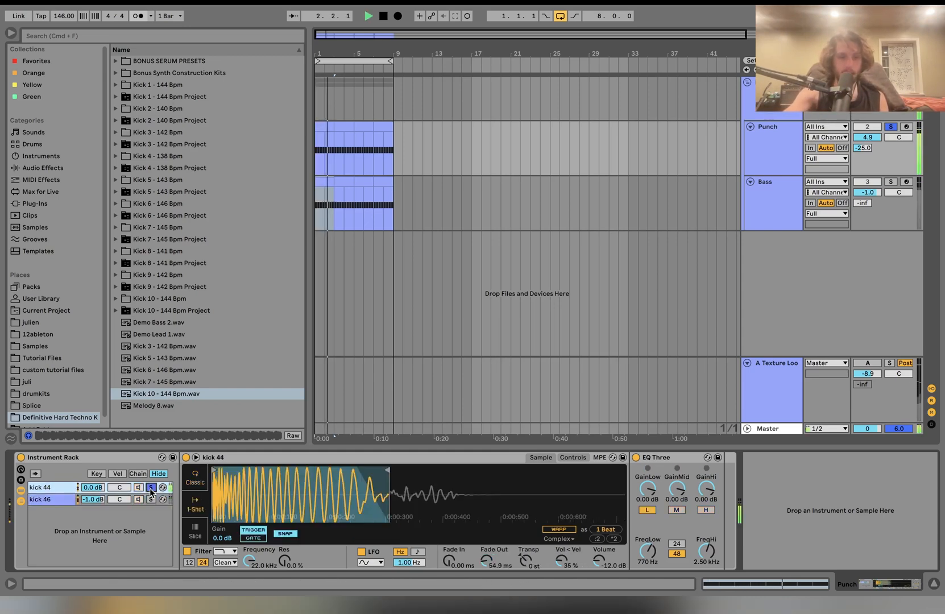
click(151, 487)
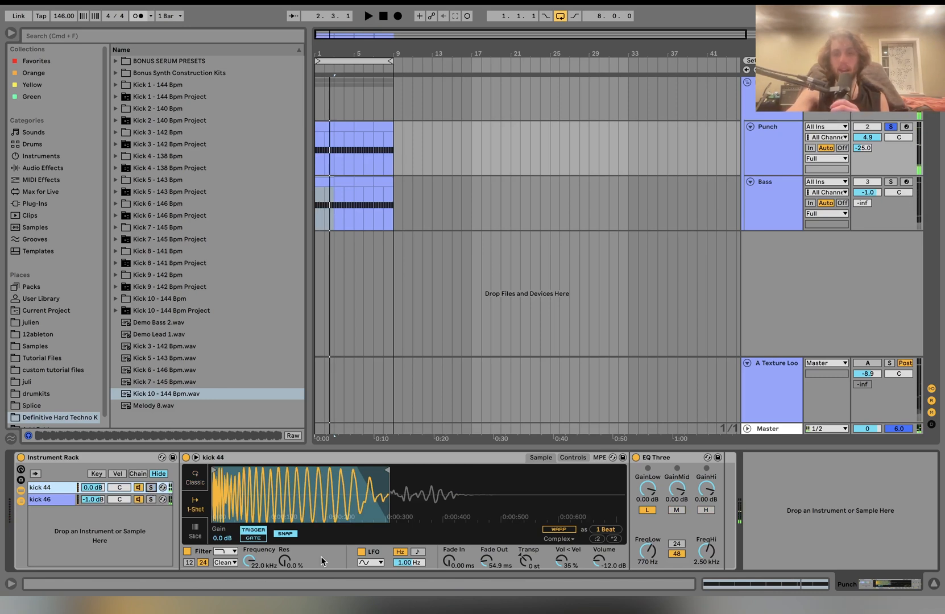
key(space)
key(space)
key(space)
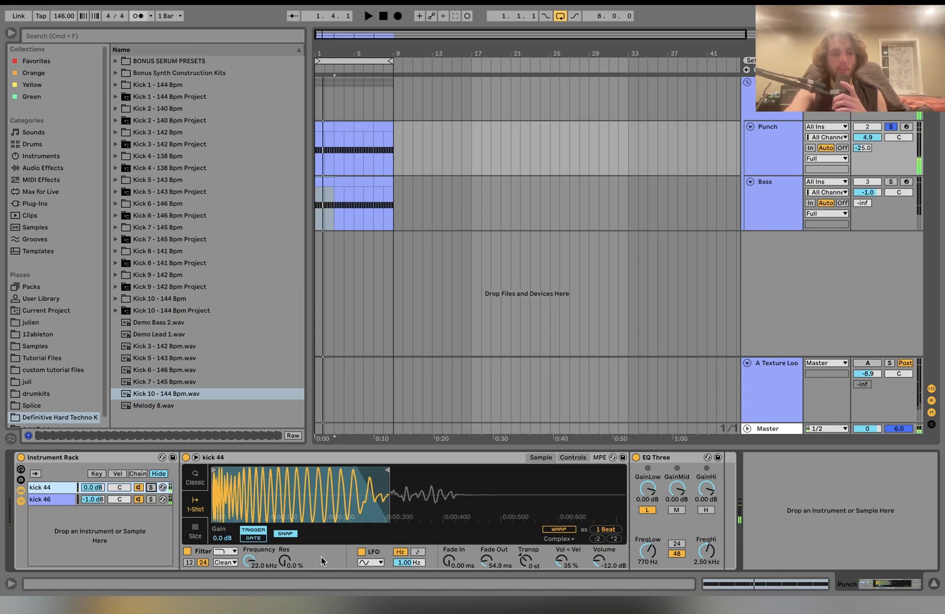
Solo the Bass track, show its devices and play it together with the soloed Punch track
click(891, 182)
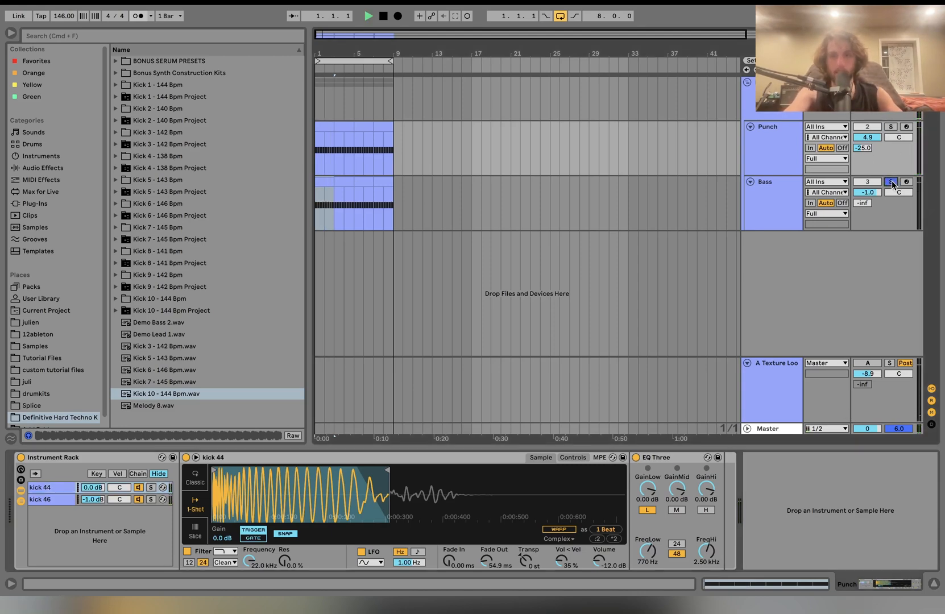
click(796, 187)
key(space)
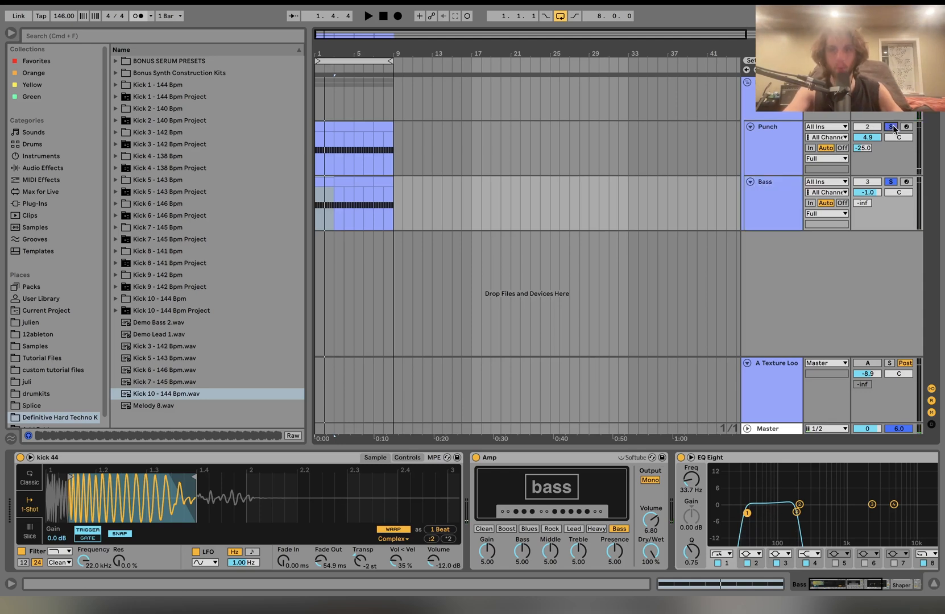
key(space)
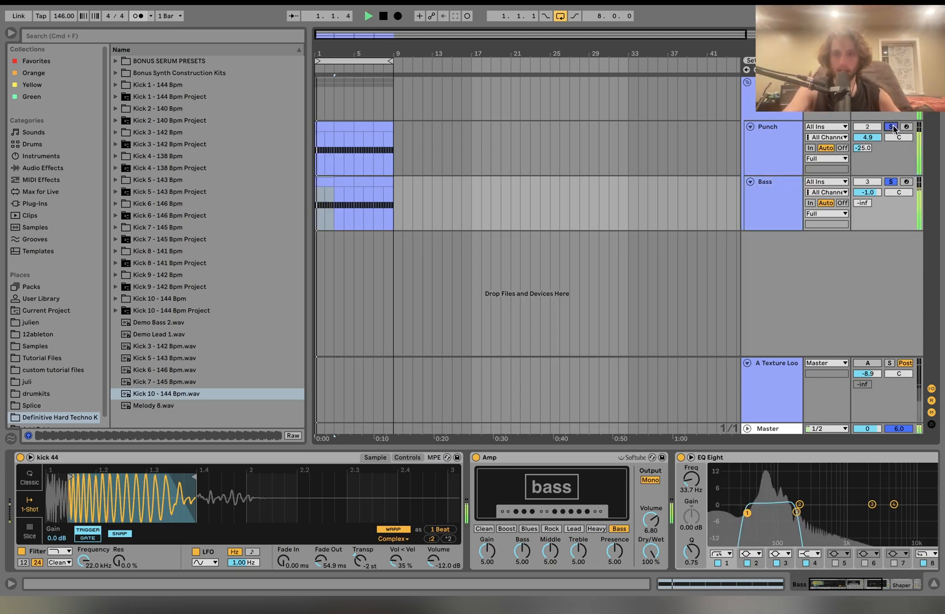
Solo the Bass track alone, compare its devices with the Punch track's and play it
click(890, 183)
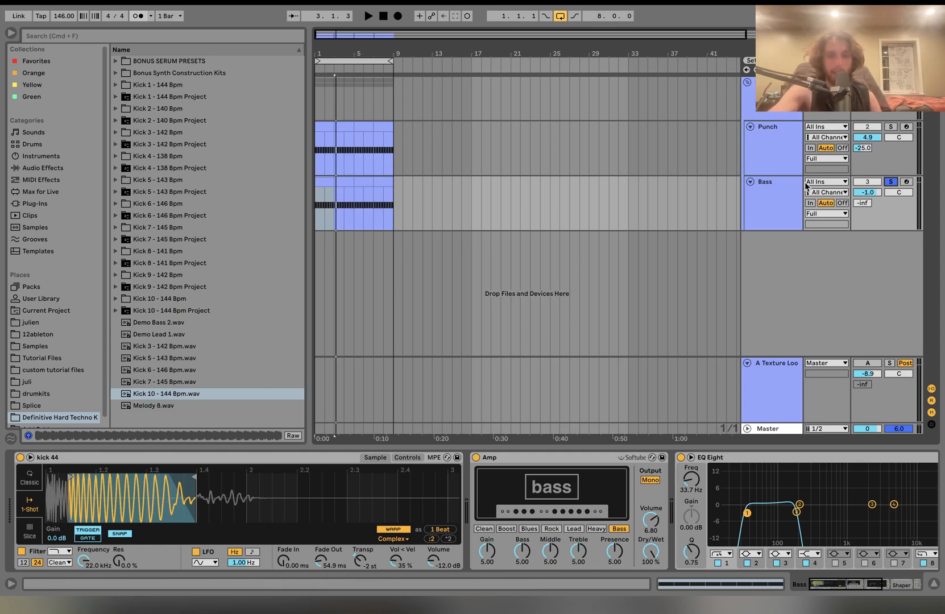
click(767, 141)
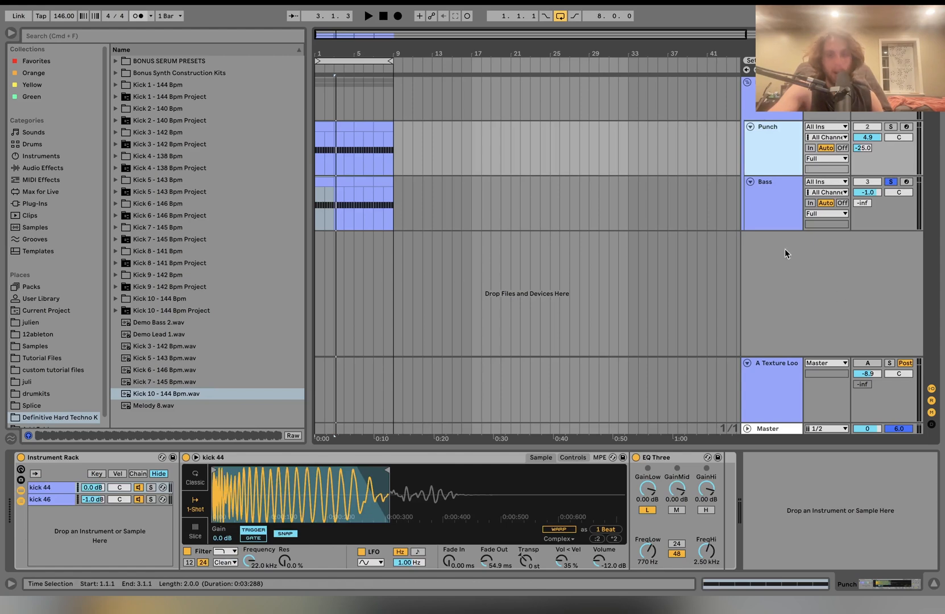
click(778, 185)
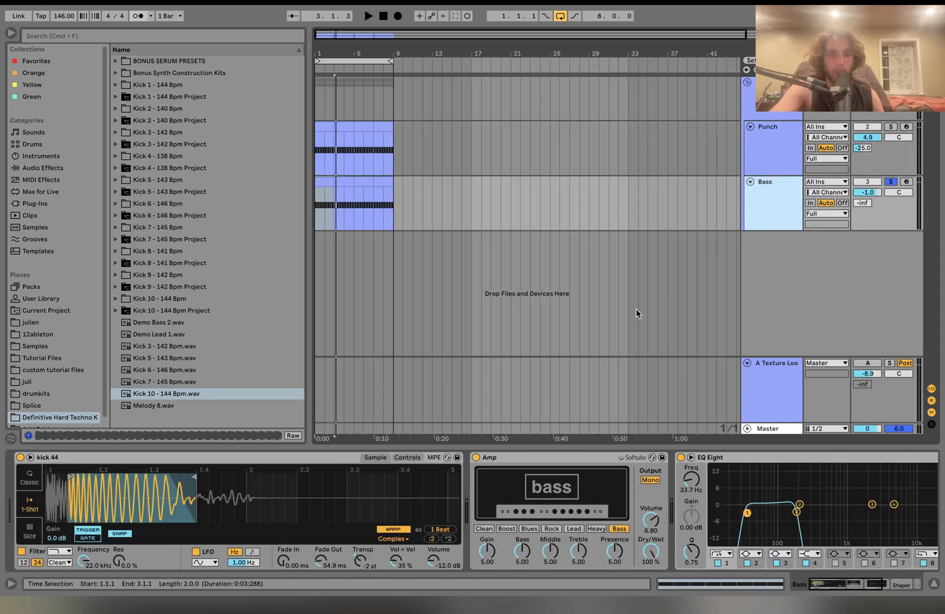
key(space)
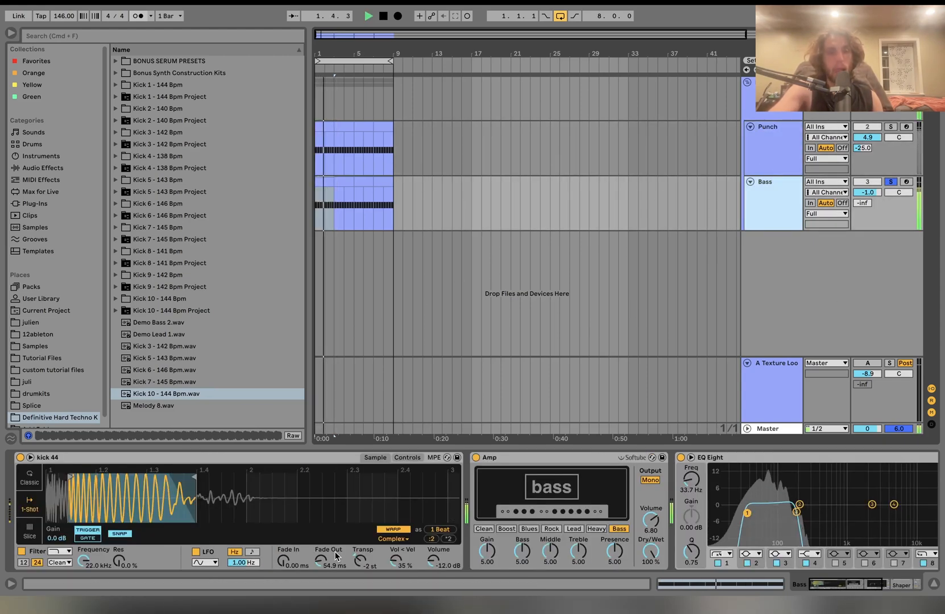
key(space)
Bypass the Amp, EQ Eight and Shaper on the Bass track and play the unprocessed kick 44 sample
scroll(473, 460, right, 5)
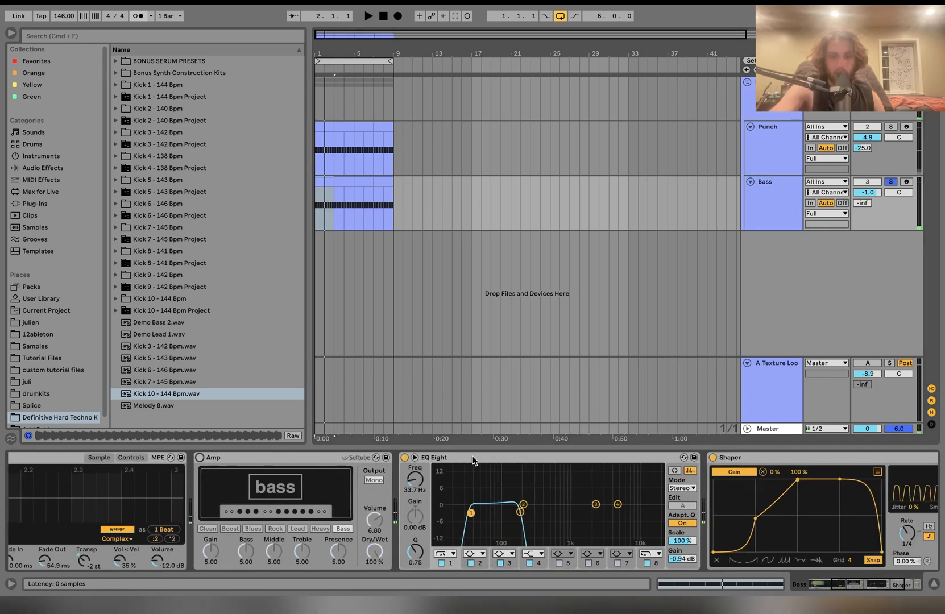
scroll(473, 461, right, 5)
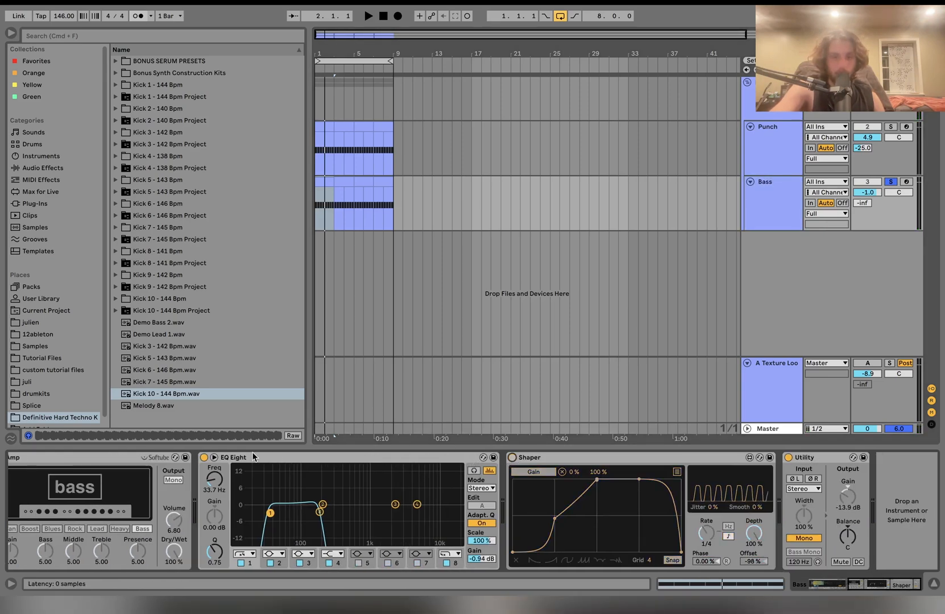
click(204, 457)
key(space)
scroll(204, 459, left, 6)
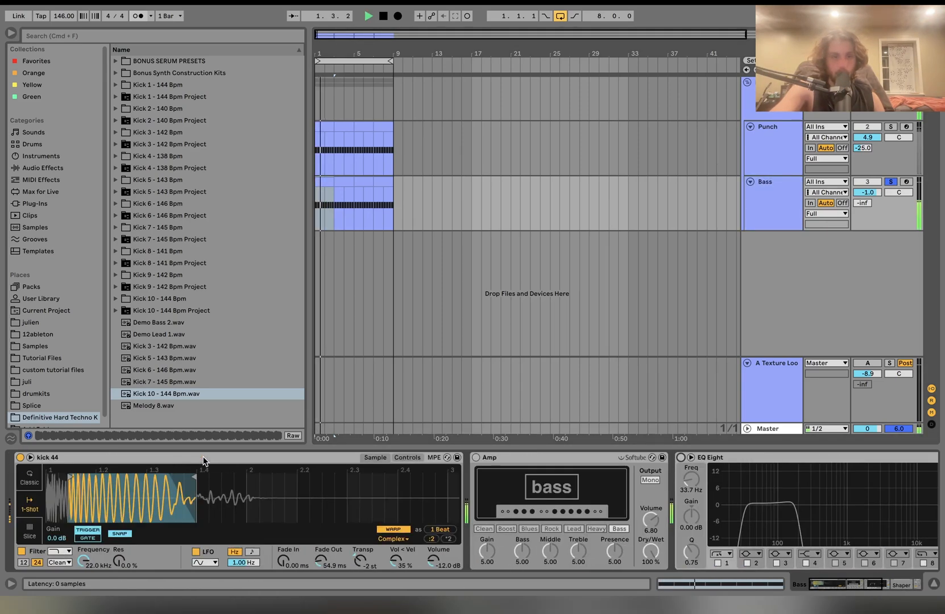
Try moving kick 44's start marker to the very beginning of the sample during playback, and undo the change
drag(80, 495, 142, 479)
drag(70, 476, 48, 477)
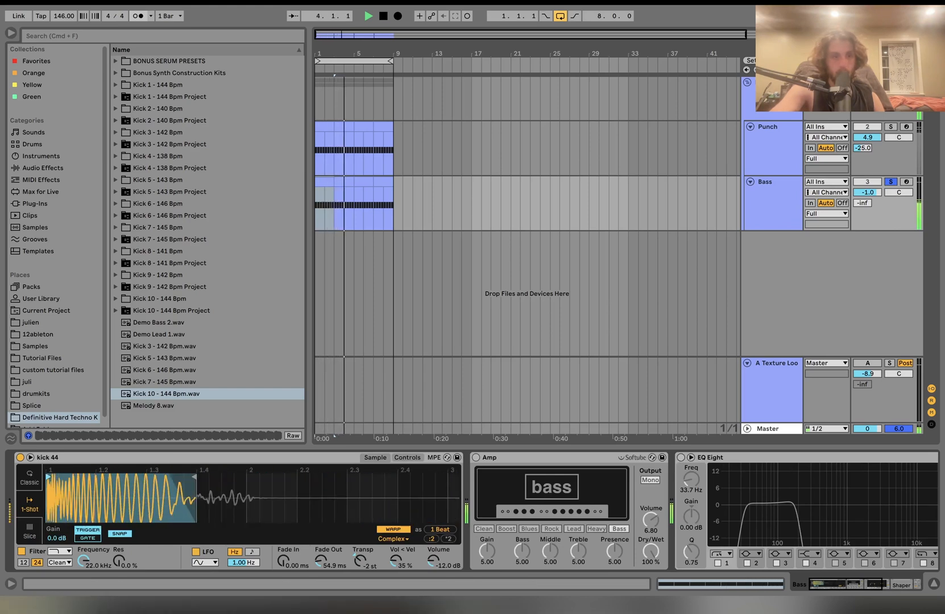
key(space)
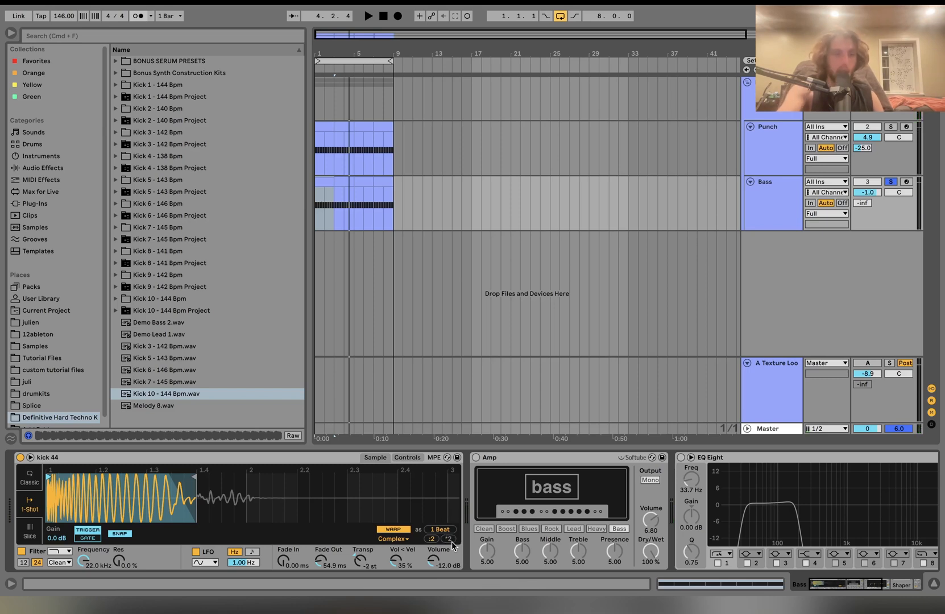
key(super+z)
key(space)
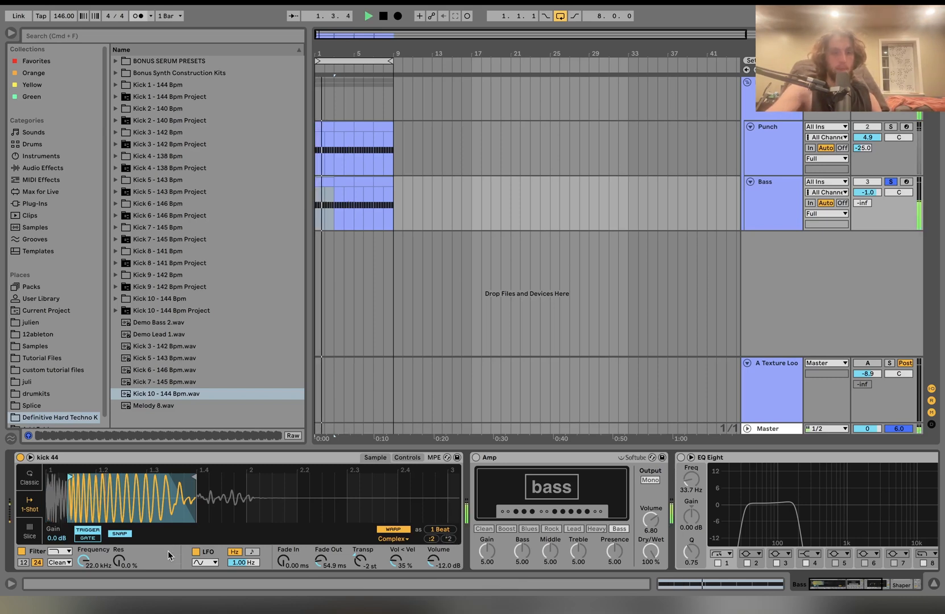
key(space)
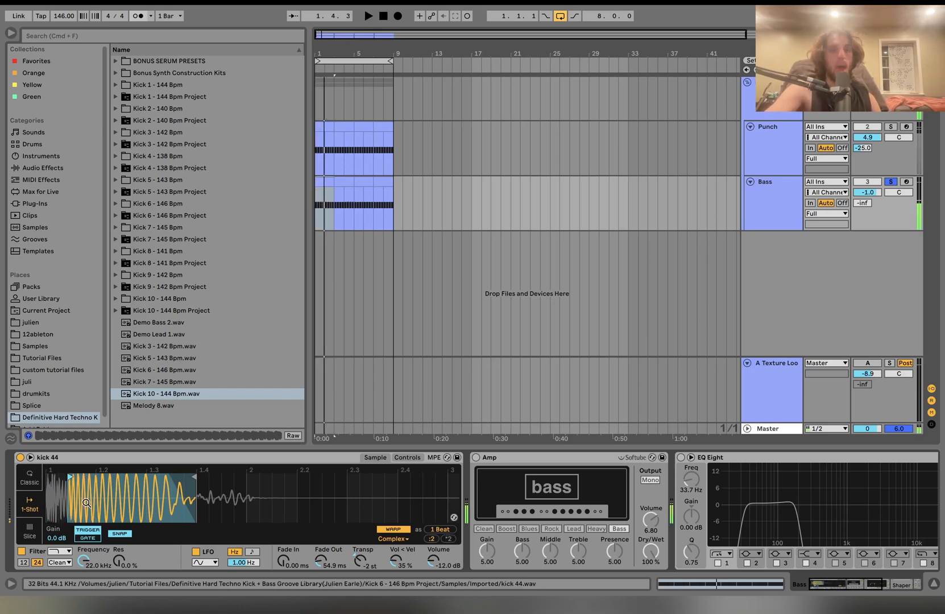
Turn on the Bass track's Amp with the bass model and listen to its effect
click(476, 457)
key(space)
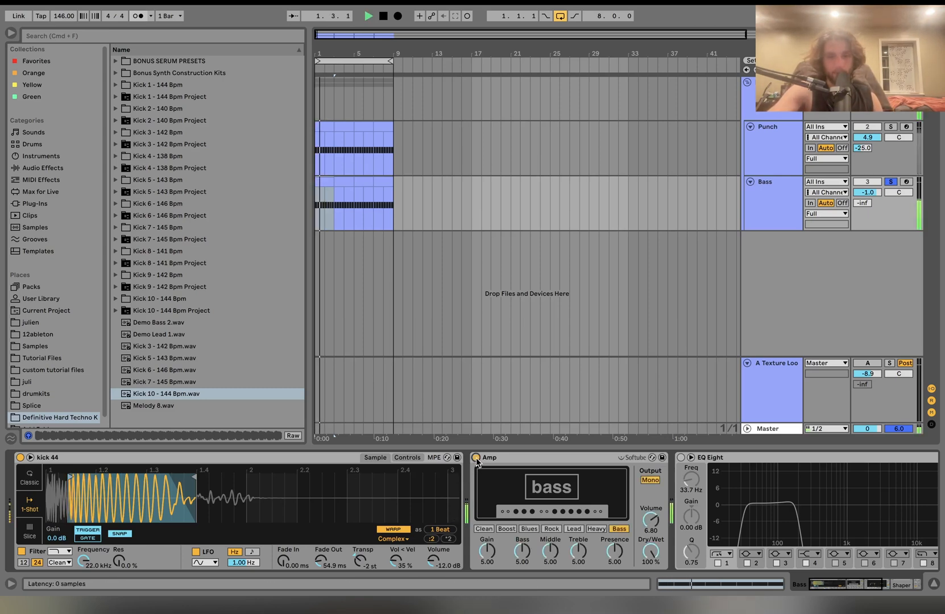
scroll(478, 460, right, 8)
key(space)
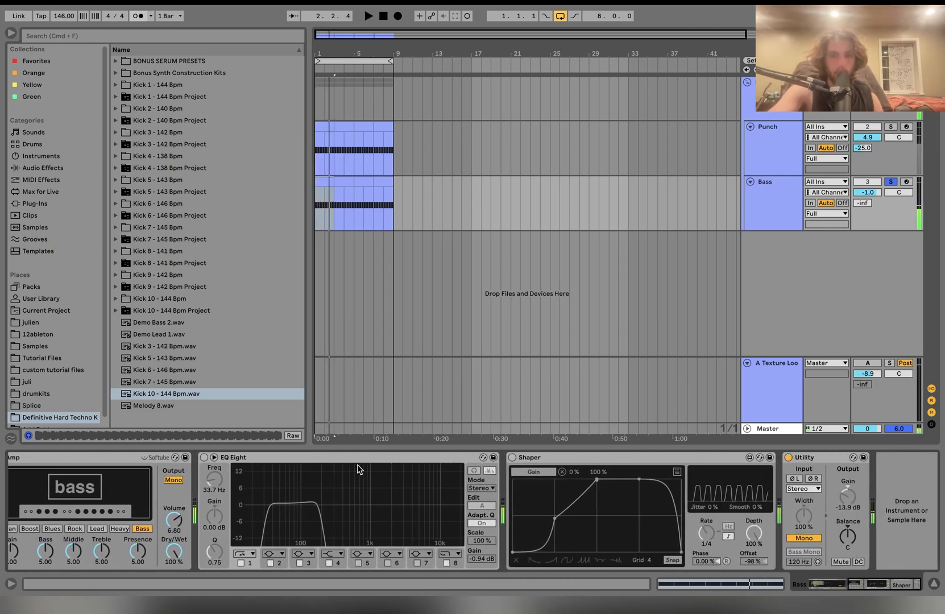
Turn on the Bass track's EQ Eight and listen to the filtered kick during playback
click(203, 457)
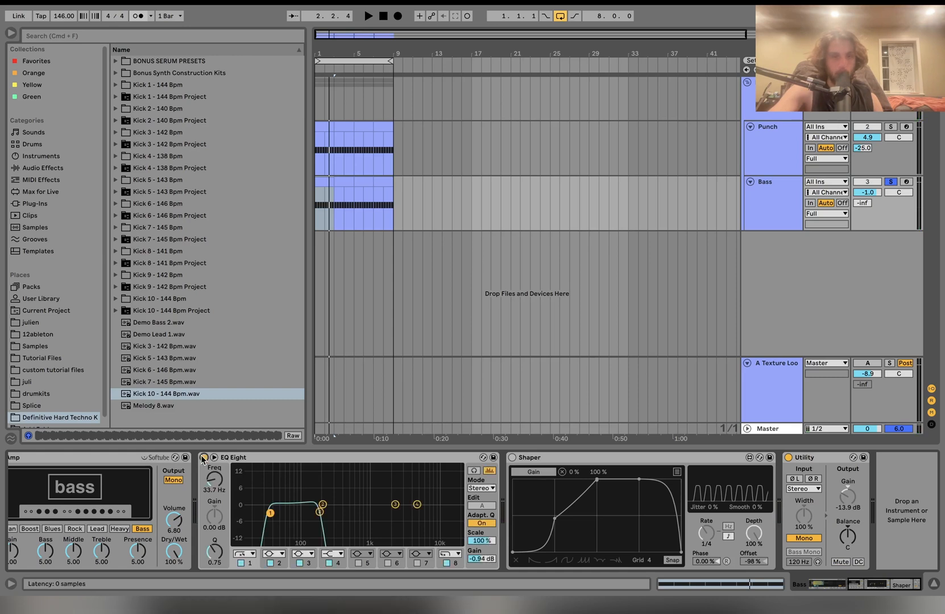
key(space)
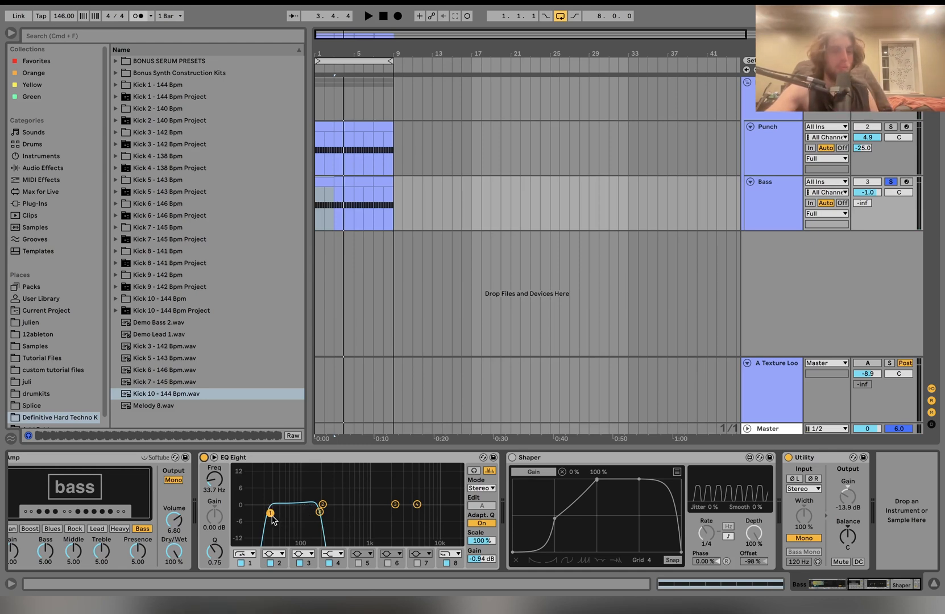
key(space)
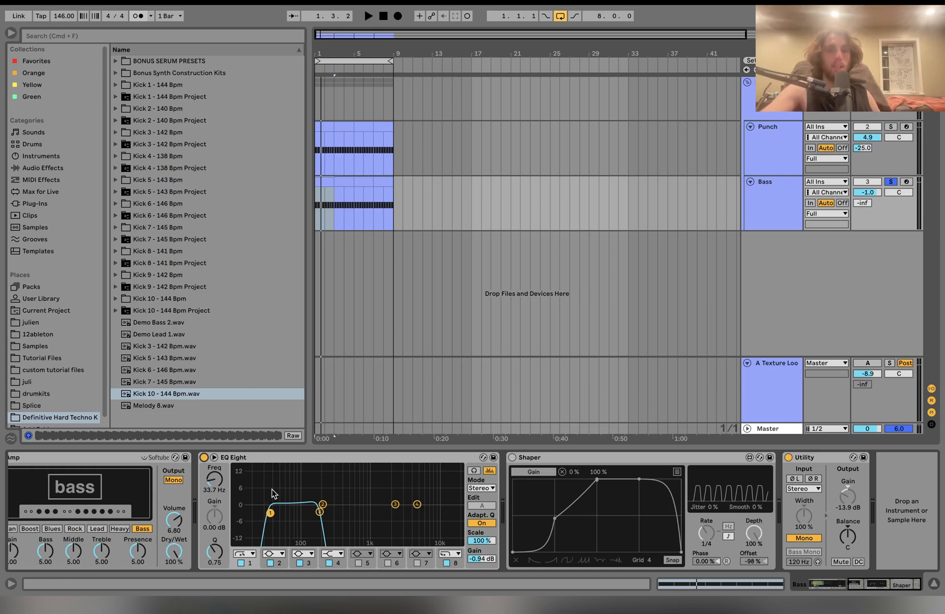
key(space)
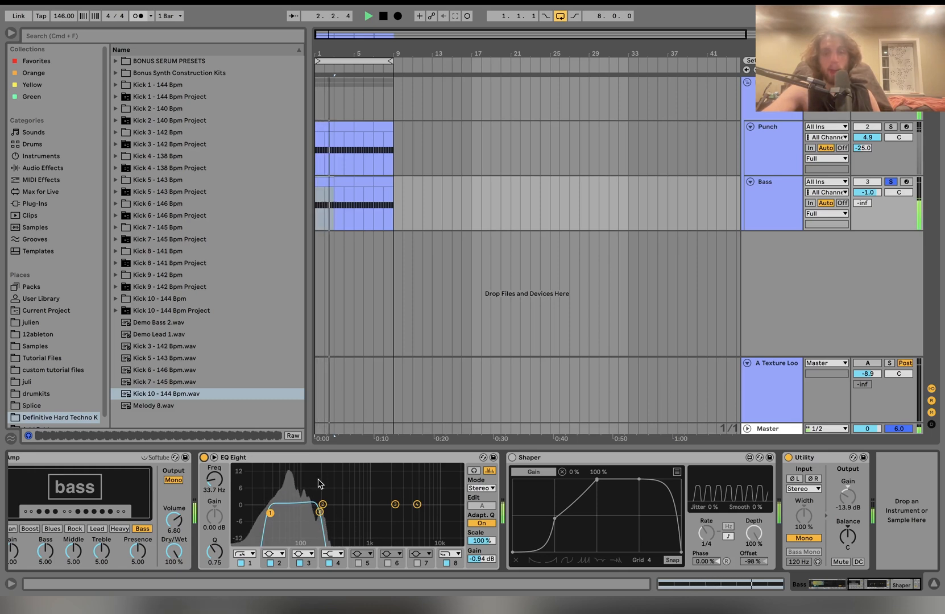
key(space)
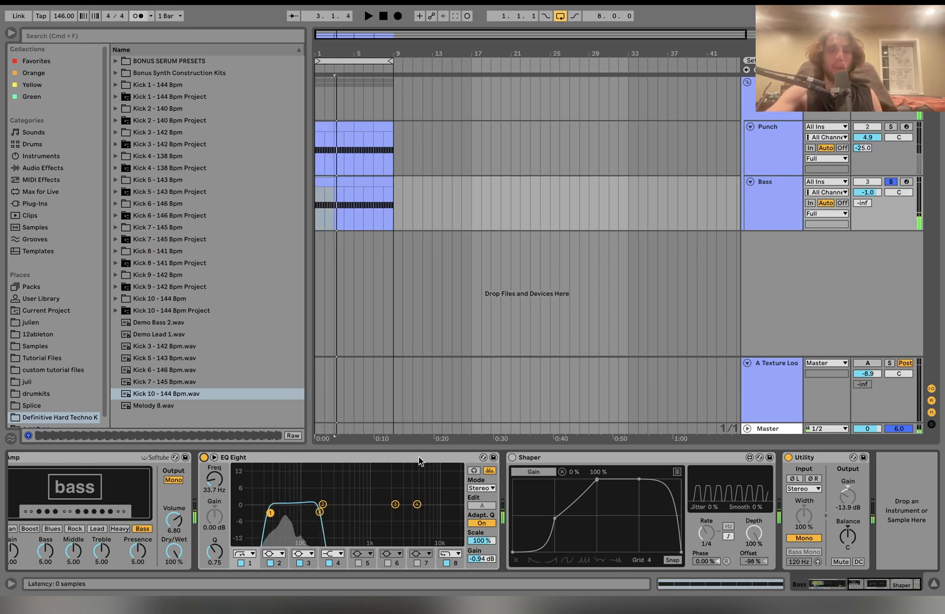
Turn on the Bass track's Shaper and listen to Bass first soloed, then unsoloed with the other tracks
click(512, 462)
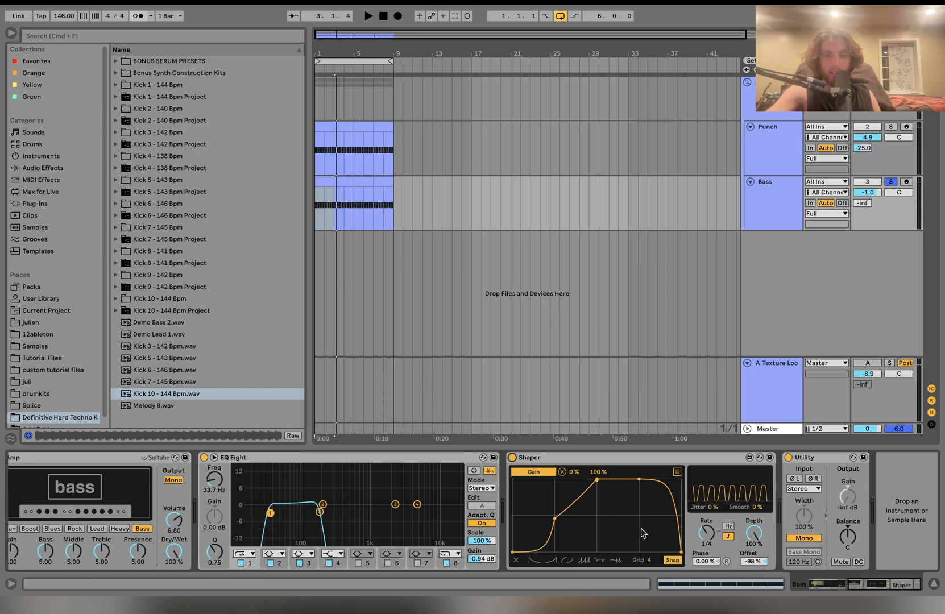
key(space)
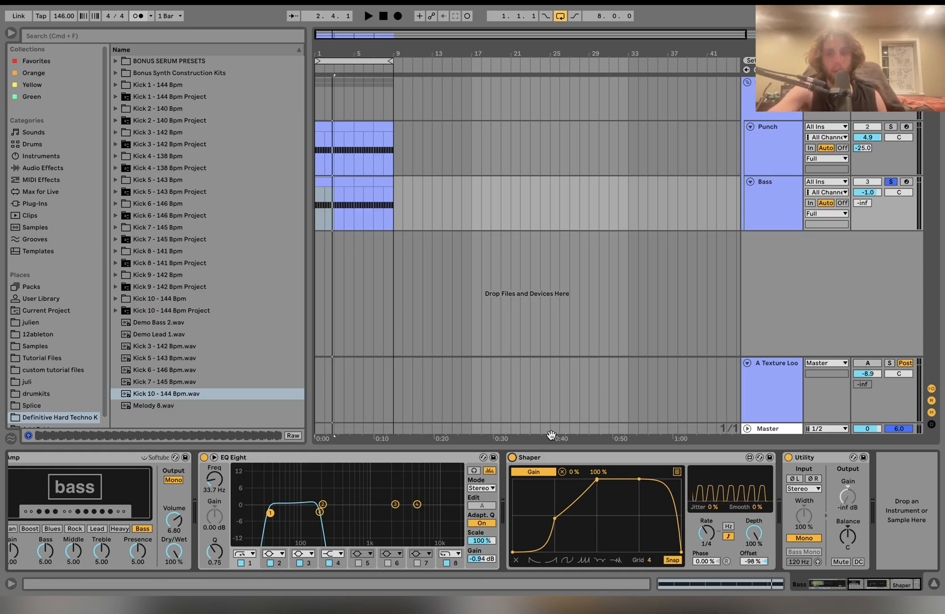
key(s)
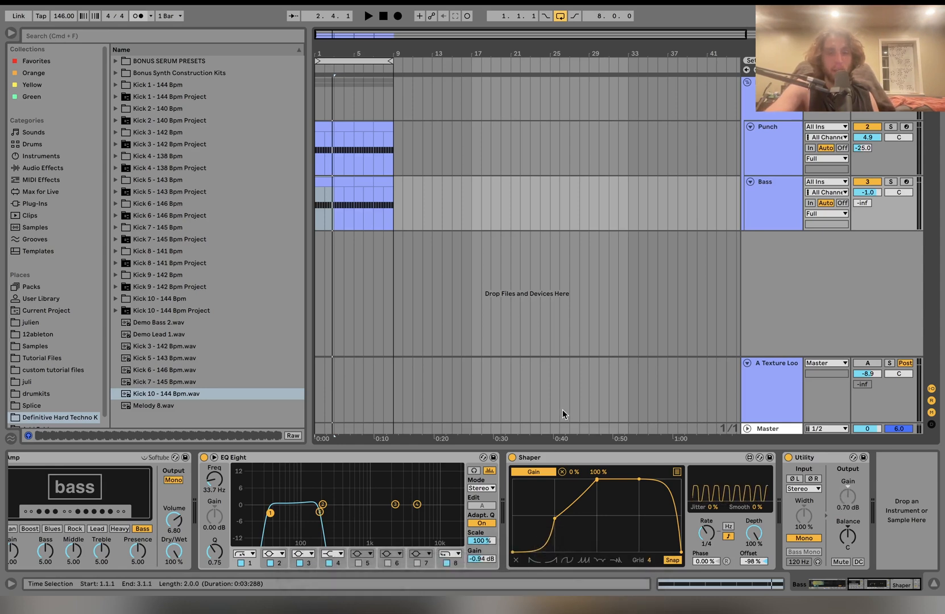
key(space)
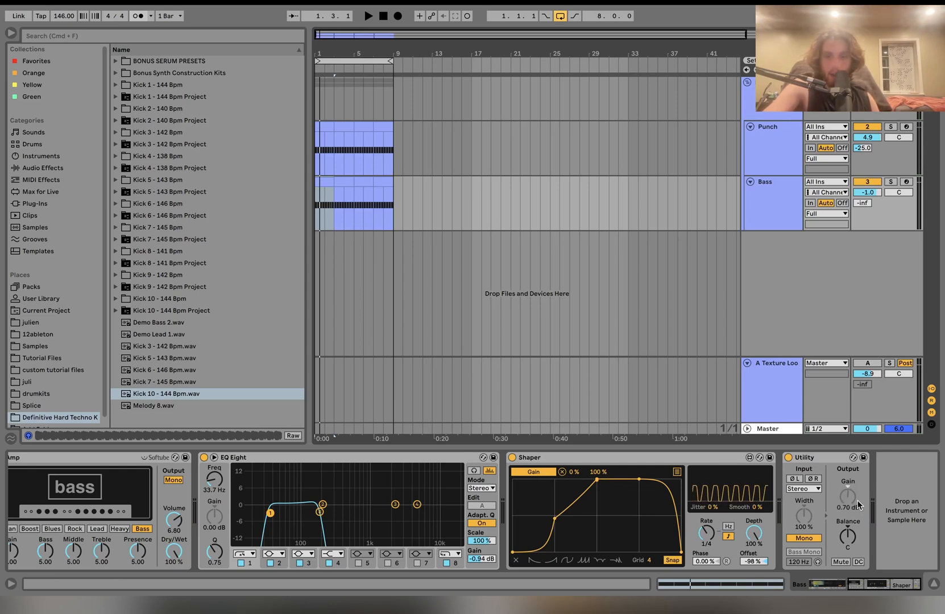
key(space)
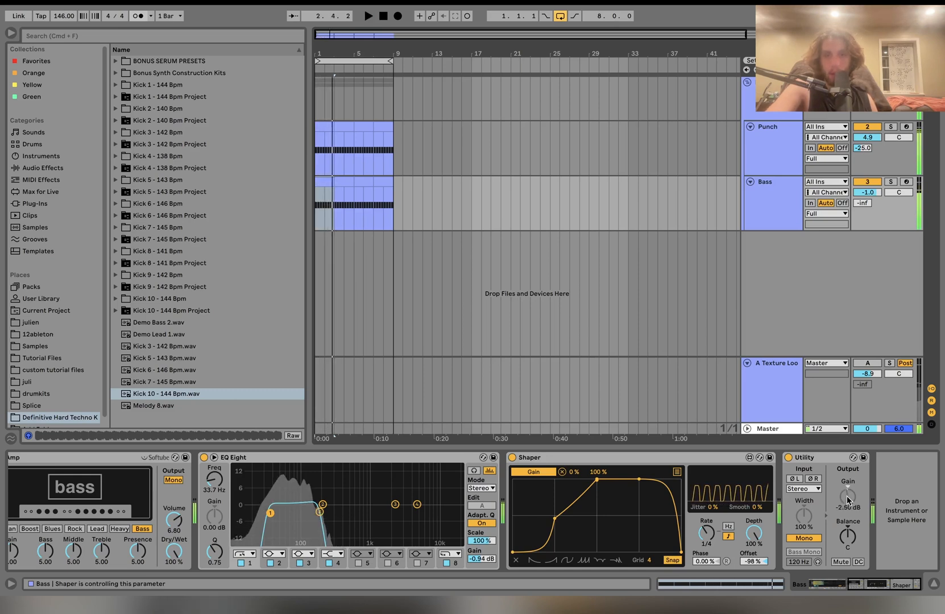
With Bass soloed, lower the Shaper's quarter-cycle point to zero and bend the following rise downward, then play all tracks unsoloed
click(890, 182)
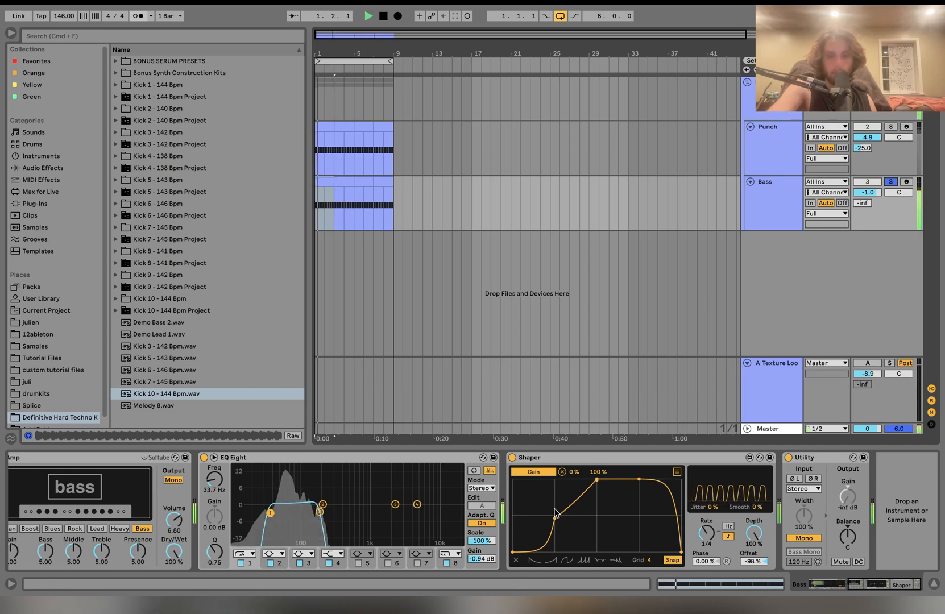
drag(554, 518, 554, 594)
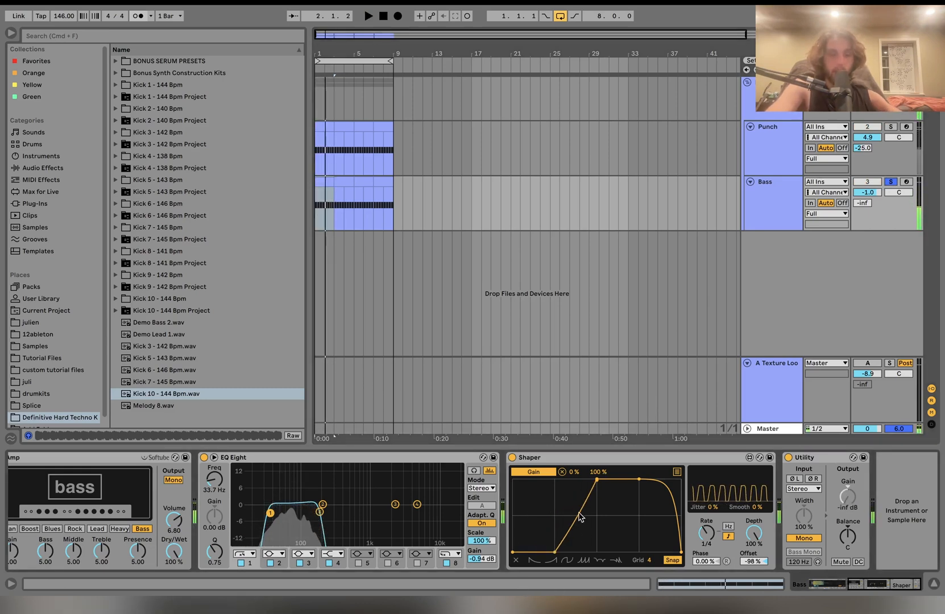
drag(578, 514, 578, 539)
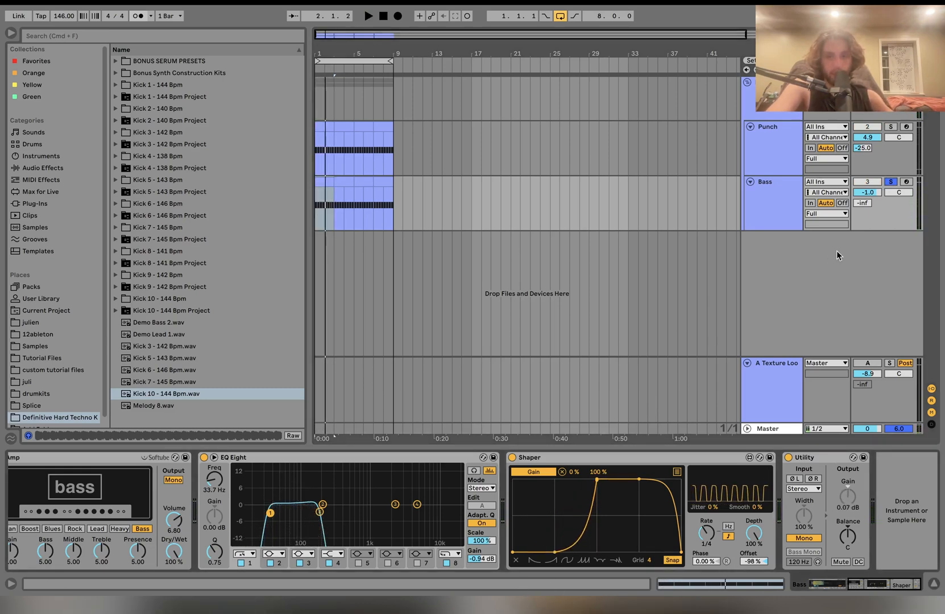
click(890, 182)
key(space)
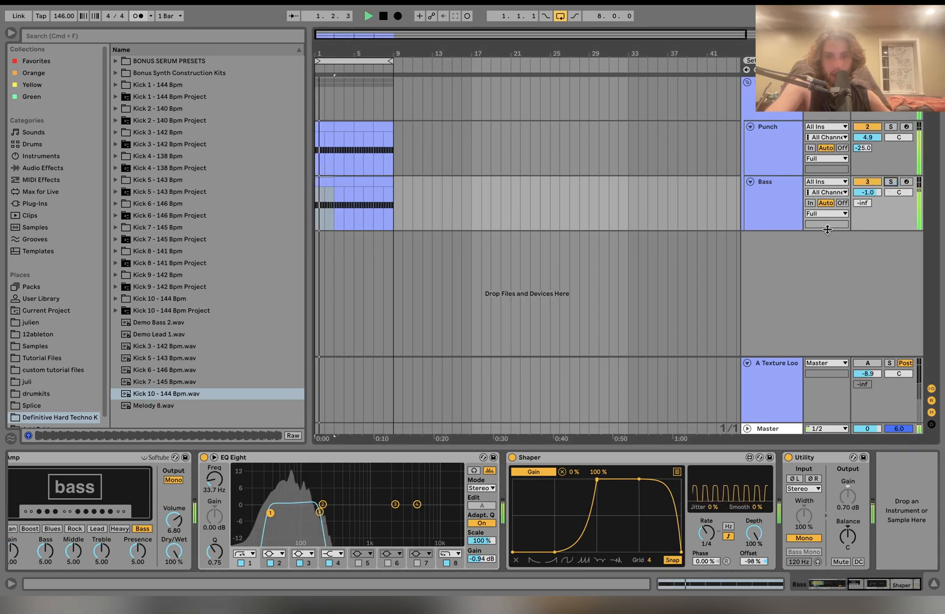
Raise the Shaper's quarter-cycle point above mid-height so the bass swells in earlier, listening with all tracks playing
key(space)
drag(597, 479, 555, 506)
key(space)
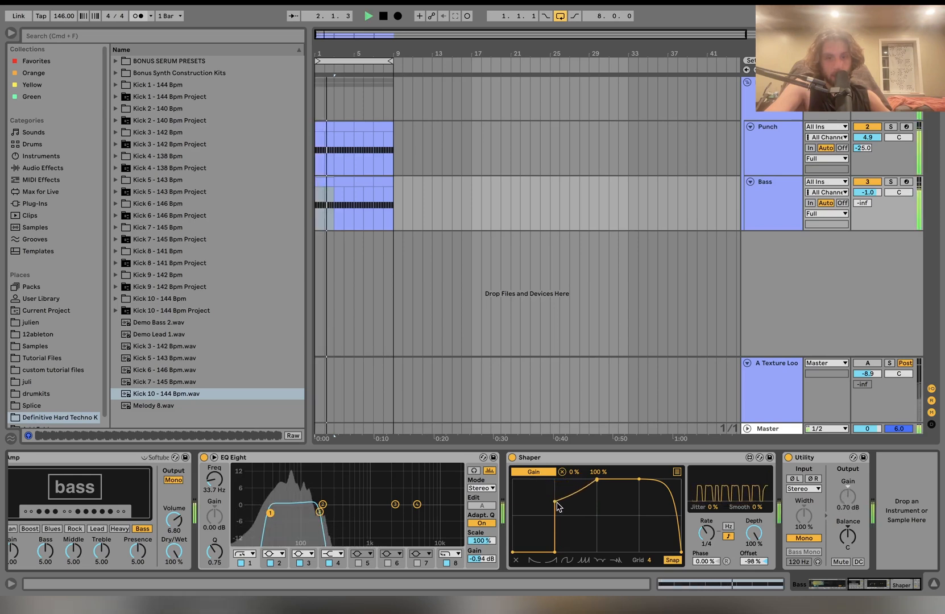
drag(556, 552, 555, 506)
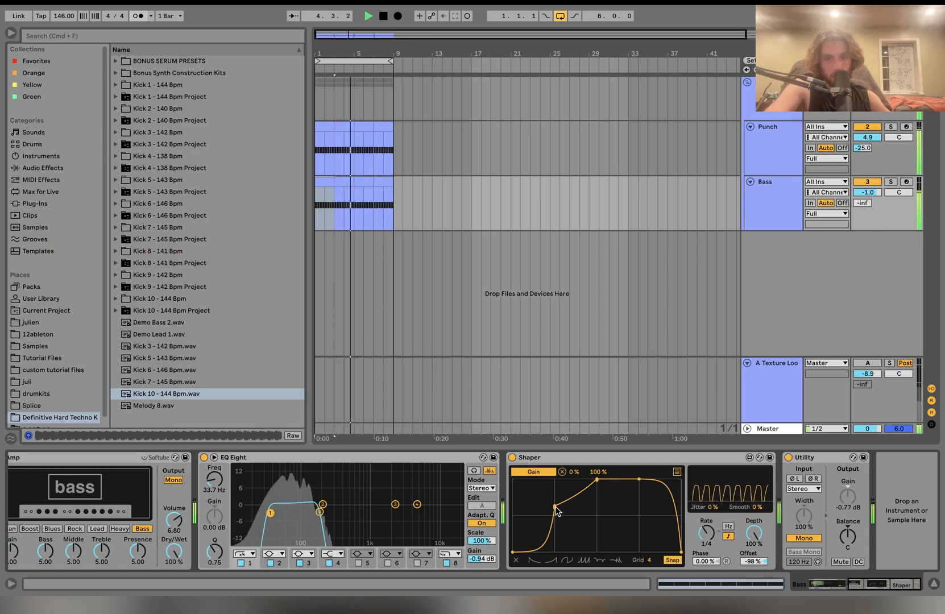
Lower the Bass Shaper's quarter-cycle point to about mid-height, then unmap the Shaper and map it again to the Utility's Gain
drag(555, 507, 556, 516)
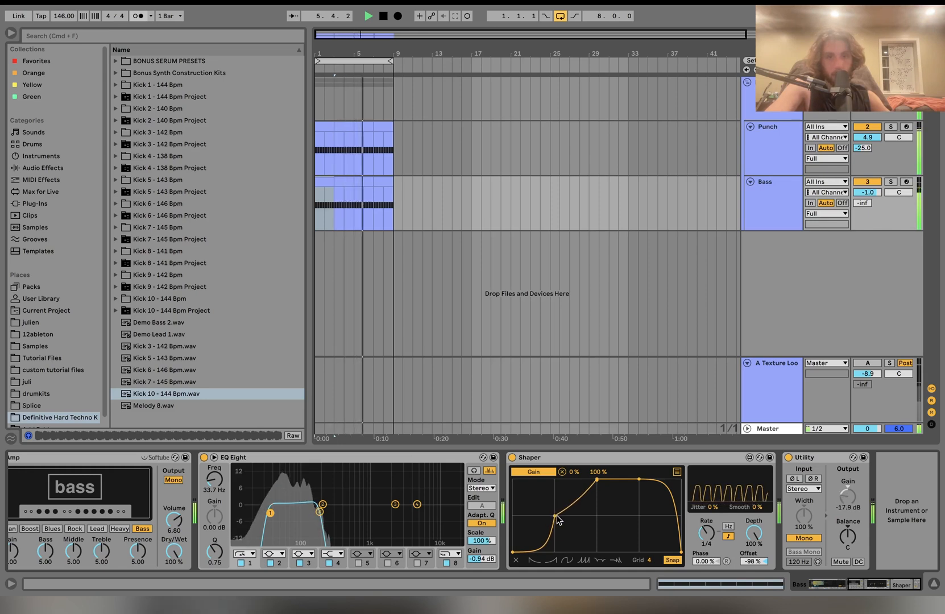
key(space)
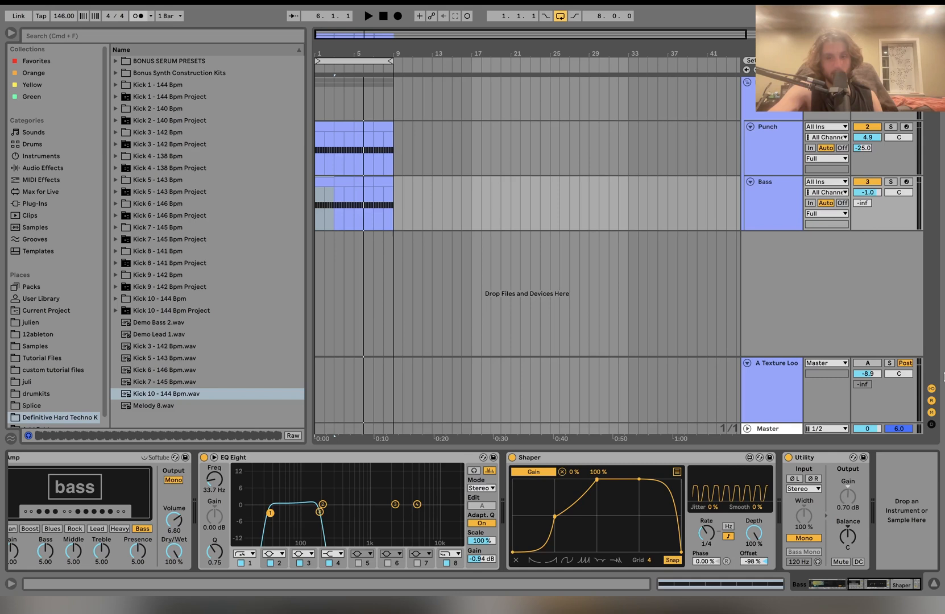
click(562, 471)
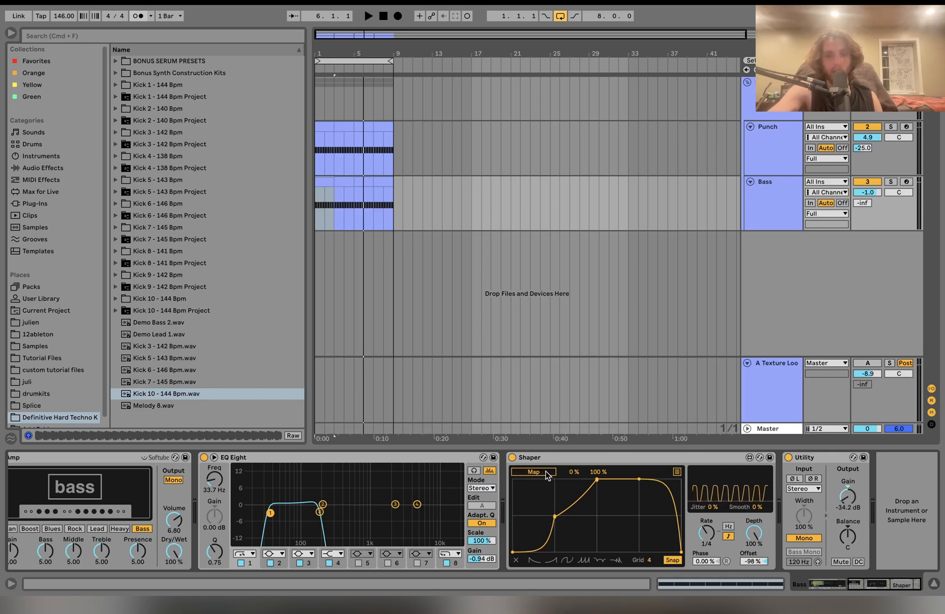
click(549, 473)
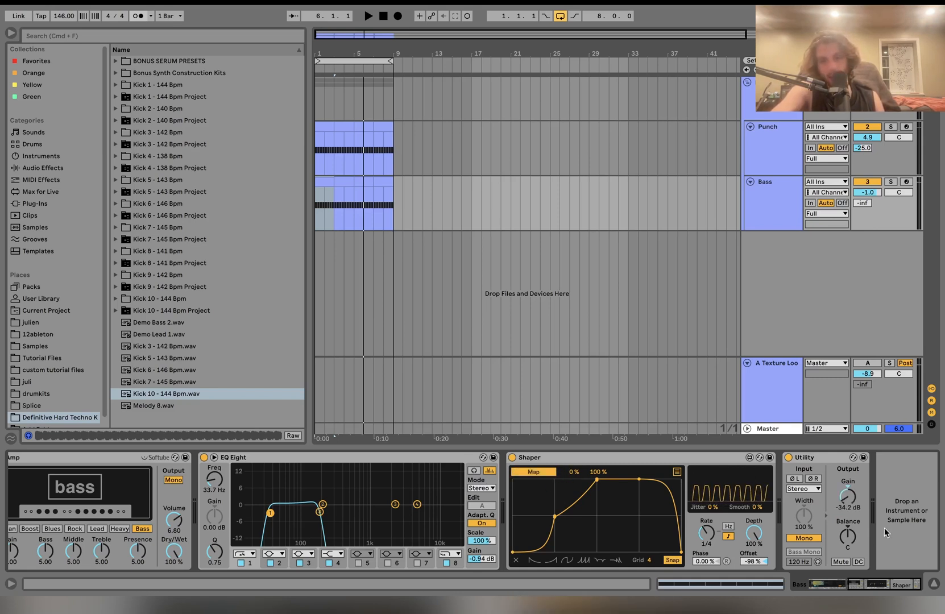
click(847, 496)
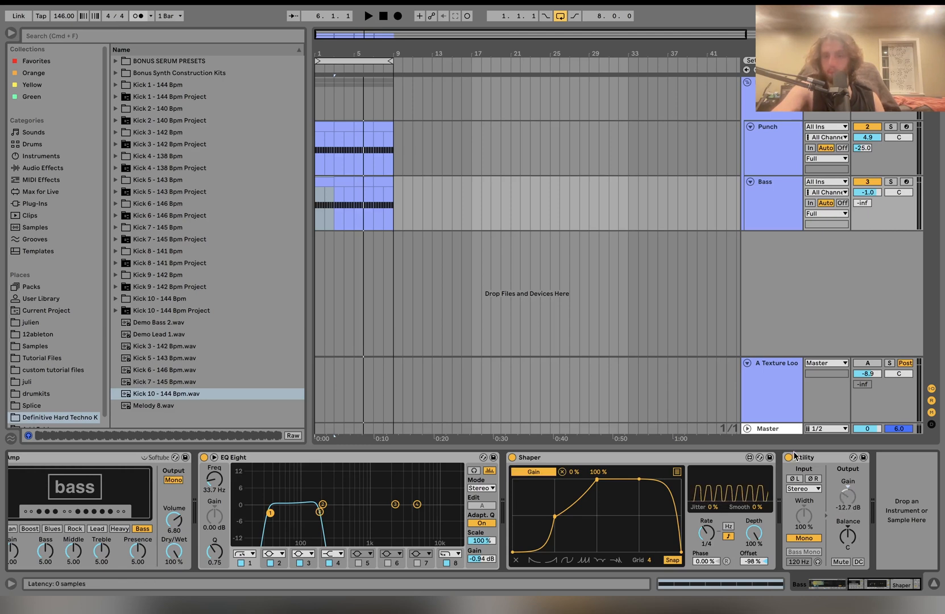
Reset the Shaper's Offset to 0% and listen, soloing the Bass track
click(752, 561)
key(Delete)
key(space)
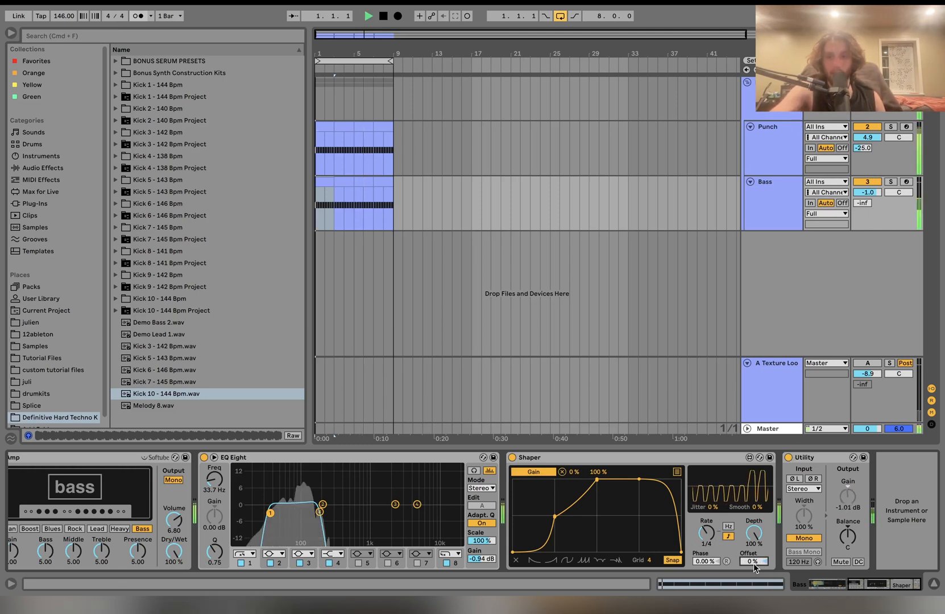
click(890, 181)
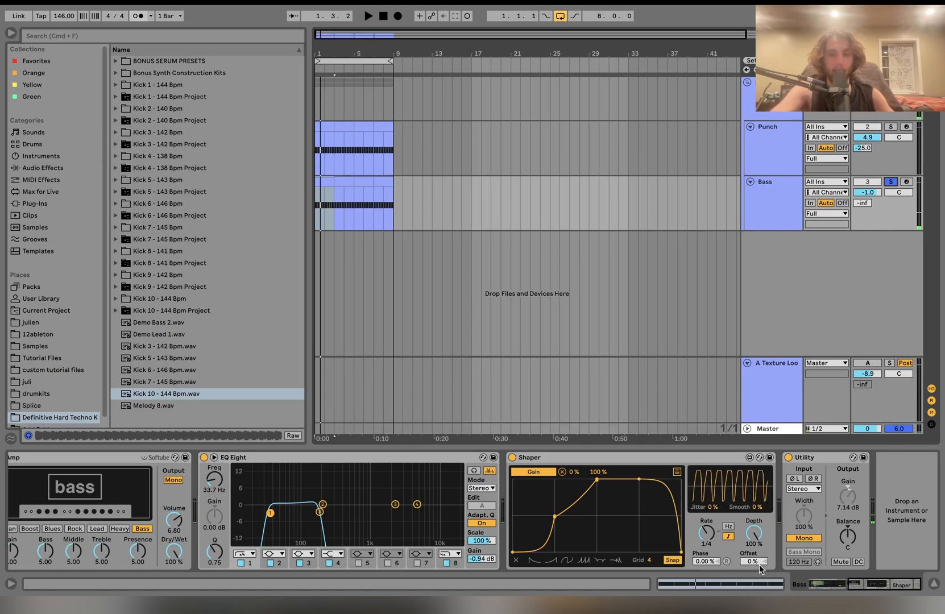
Set the Shaper's Offset to -98% and listen to Bass first soloed, then unsoloed with the other tracks
drag(756, 562, 756, 611)
key(space)
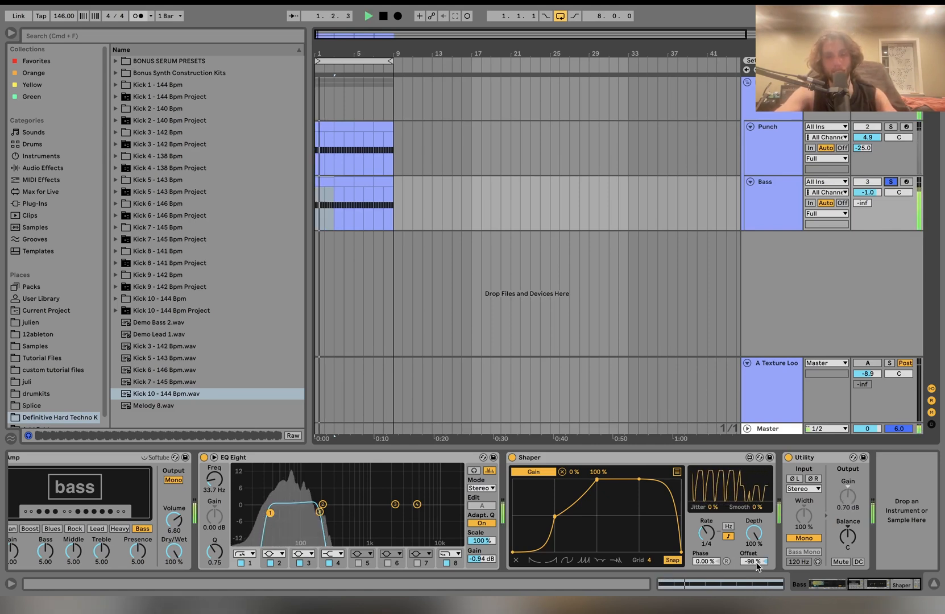
key(space)
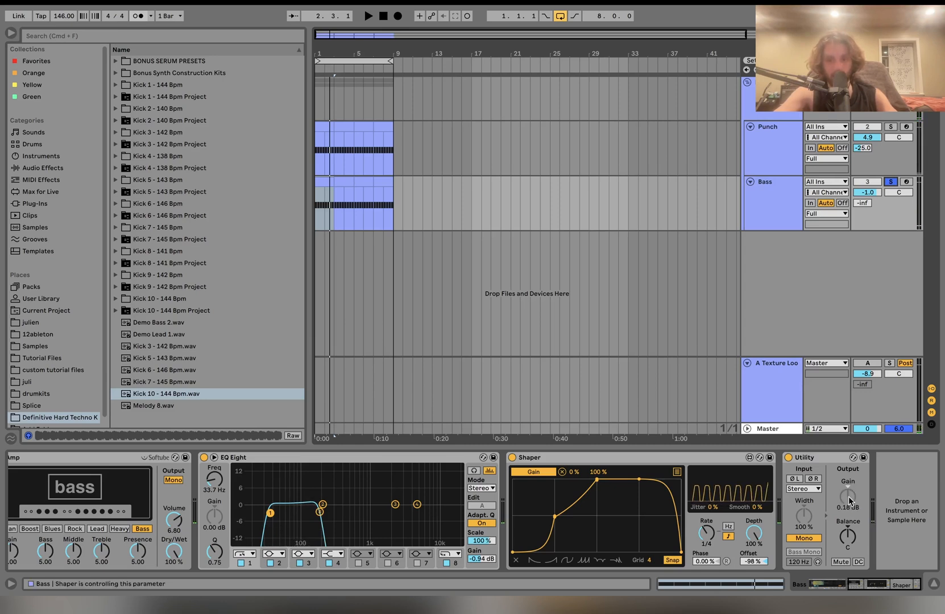
key(space)
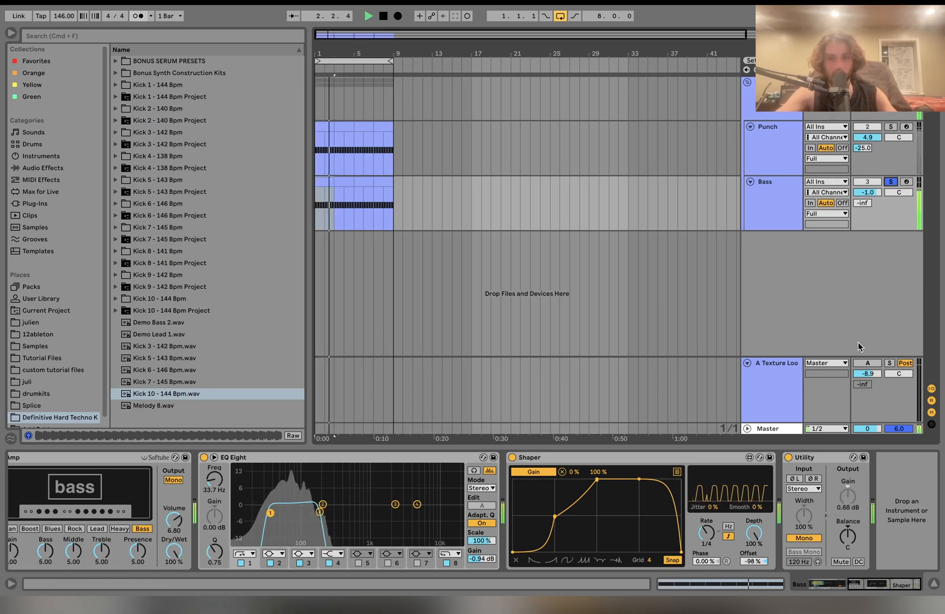
click(891, 182)
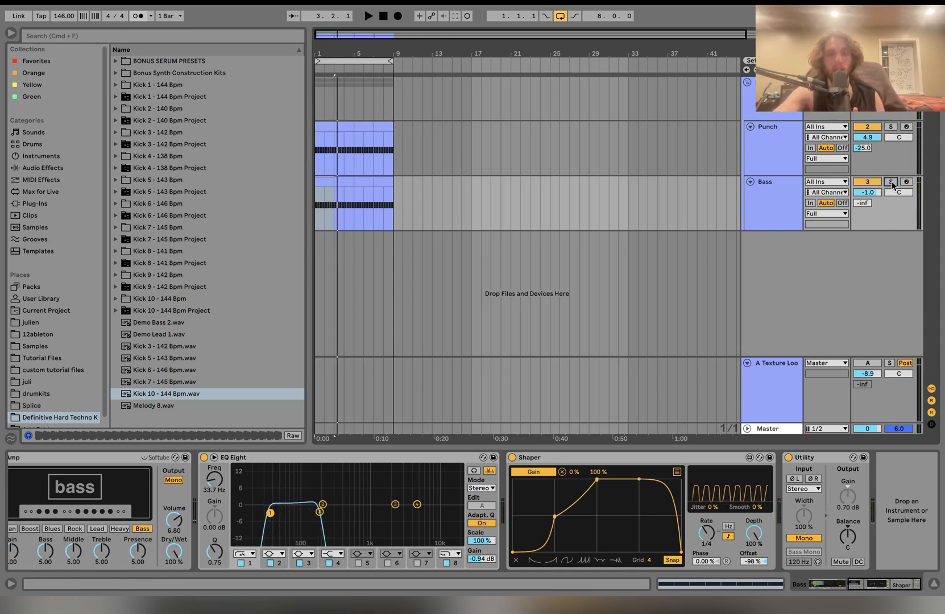
key(space)
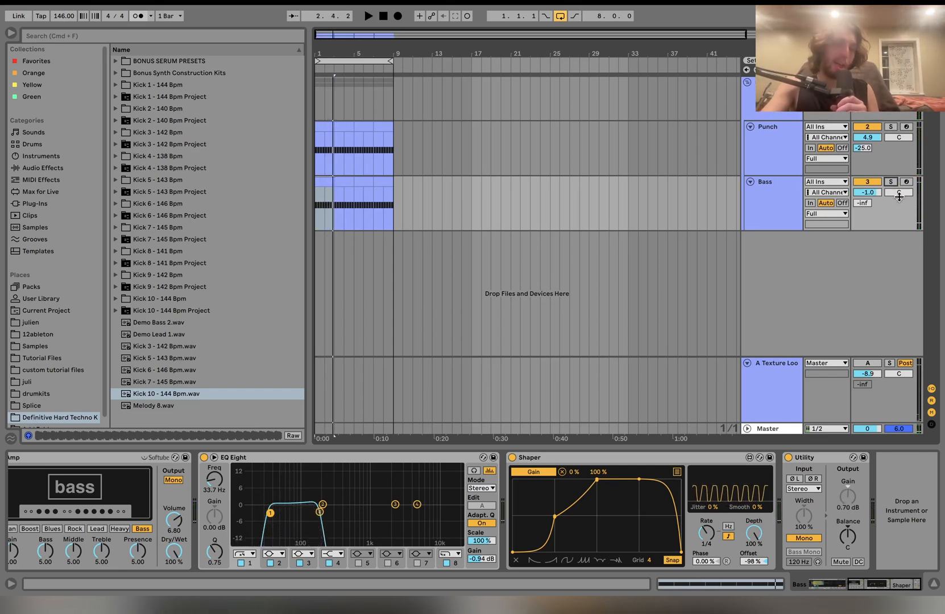
Show the Full group's EQ Eight, then turn on the A Texture Loop return and listen with all tracks playing
click(749, 98)
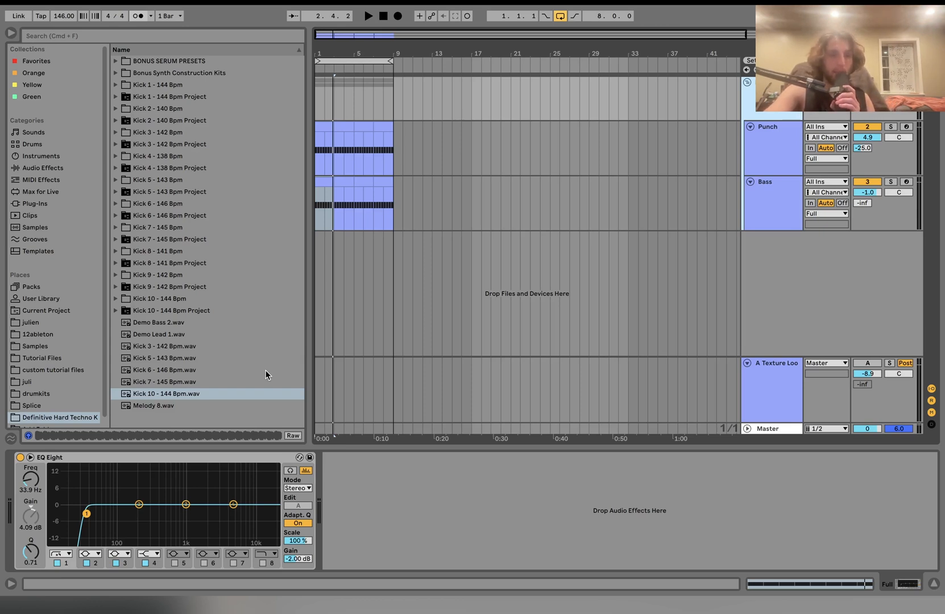
key(space)
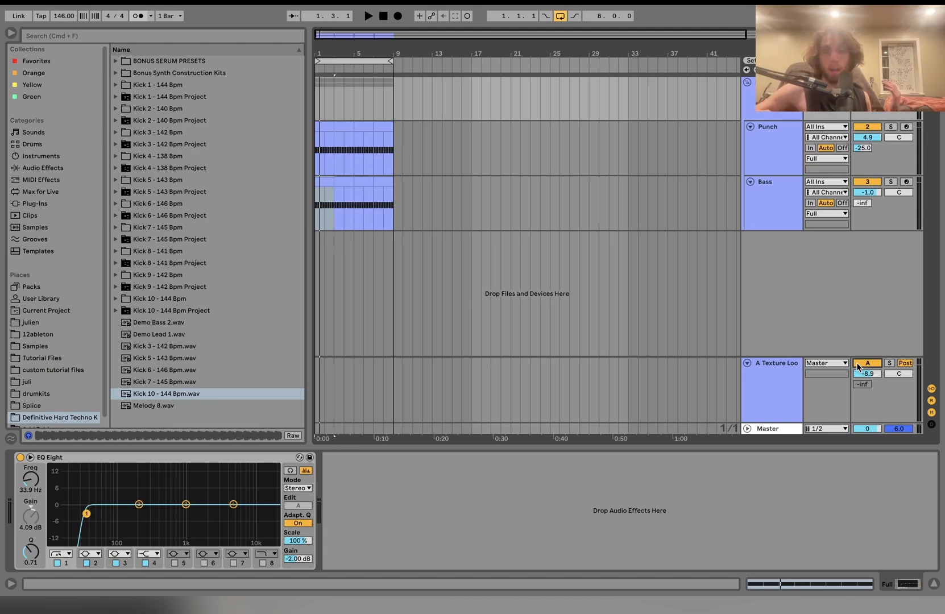
key(space)
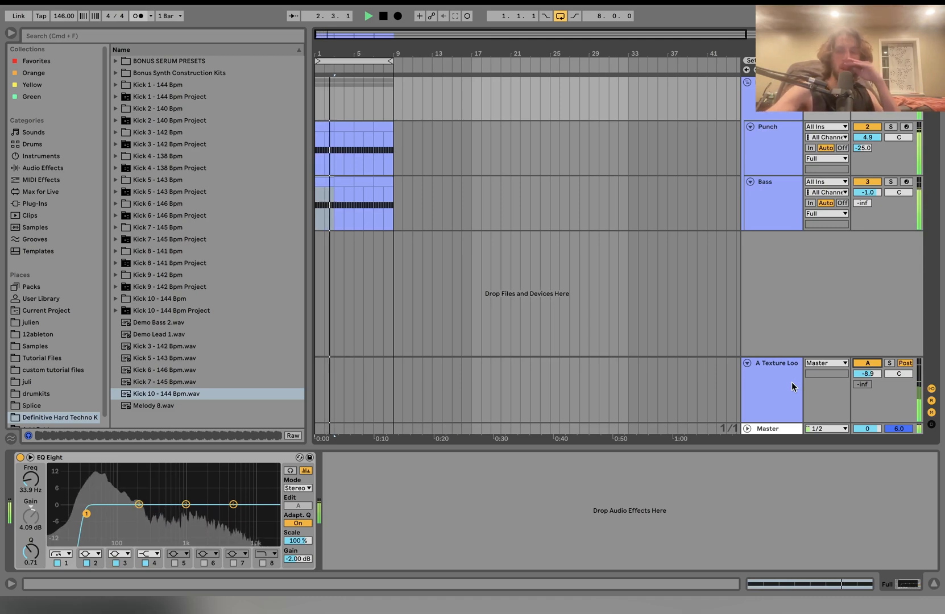
Solo the A Texture Loop return, listen to it during playback, and show its device chain
click(888, 363)
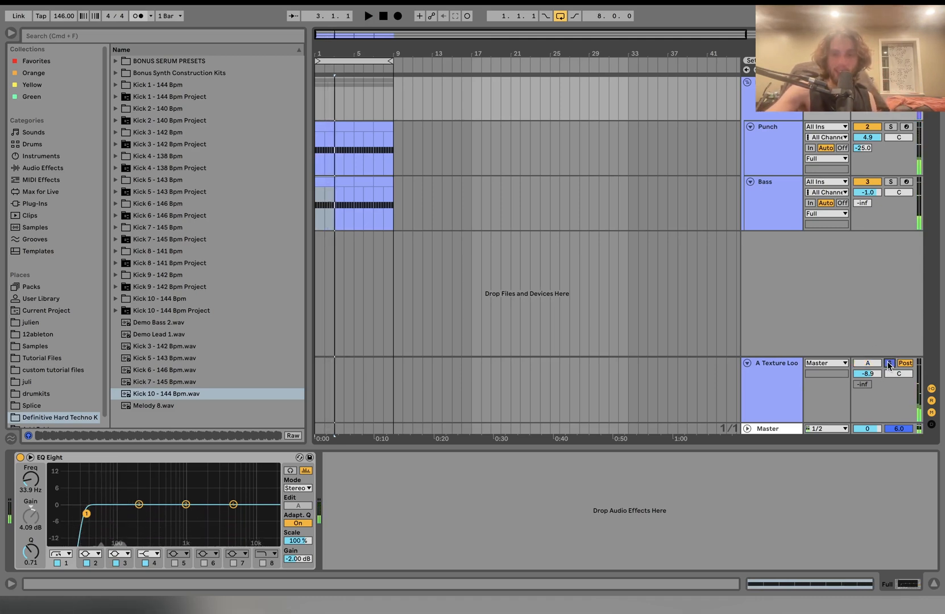
key(space)
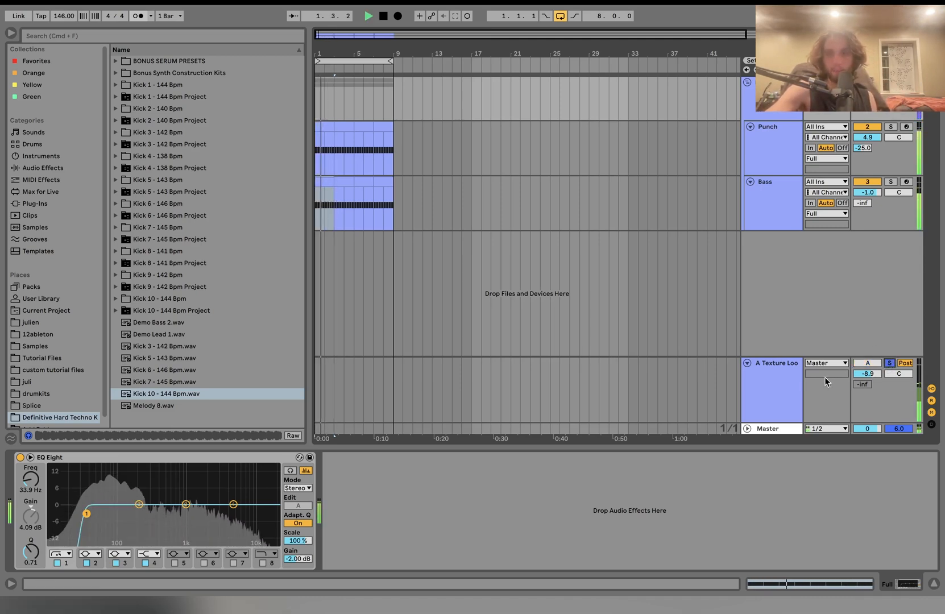
click(786, 392)
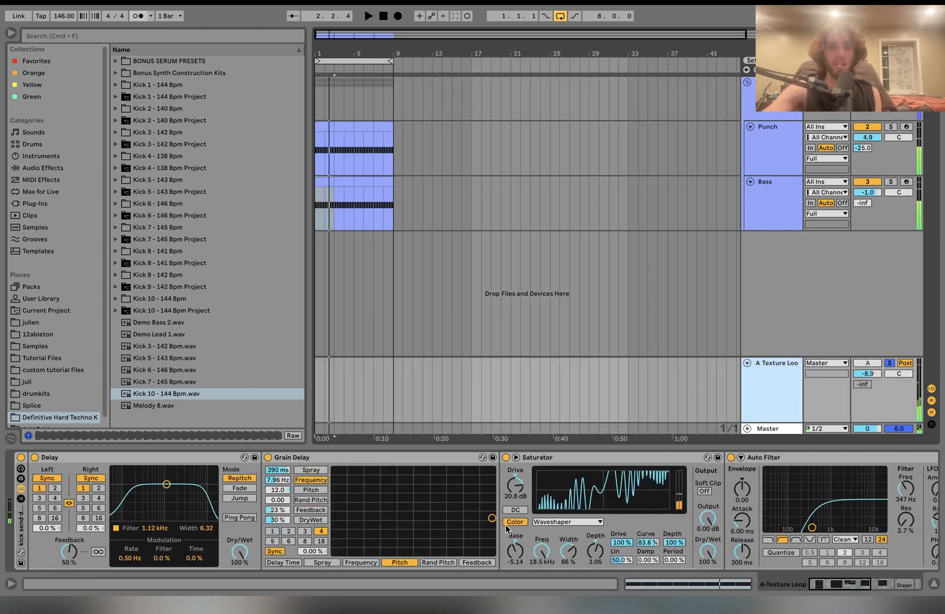
Unsolo the texture return, solo the Punch track, show its devices and listen to it
click(890, 126)
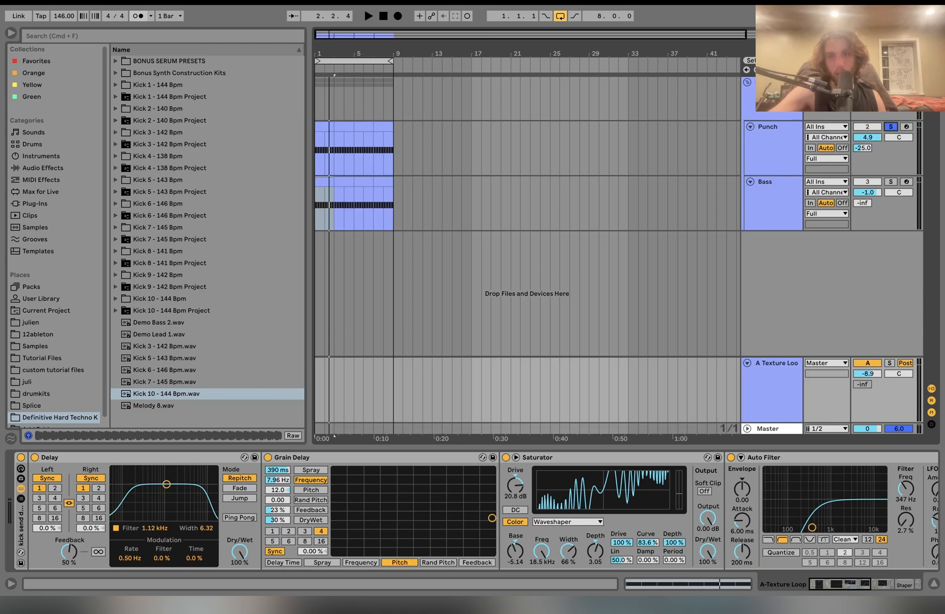
click(783, 152)
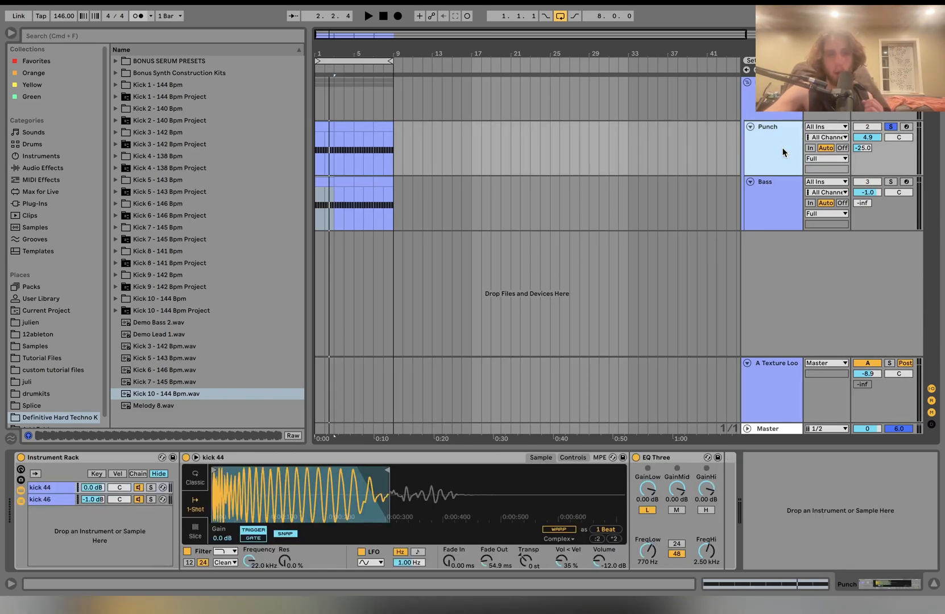
key(space)
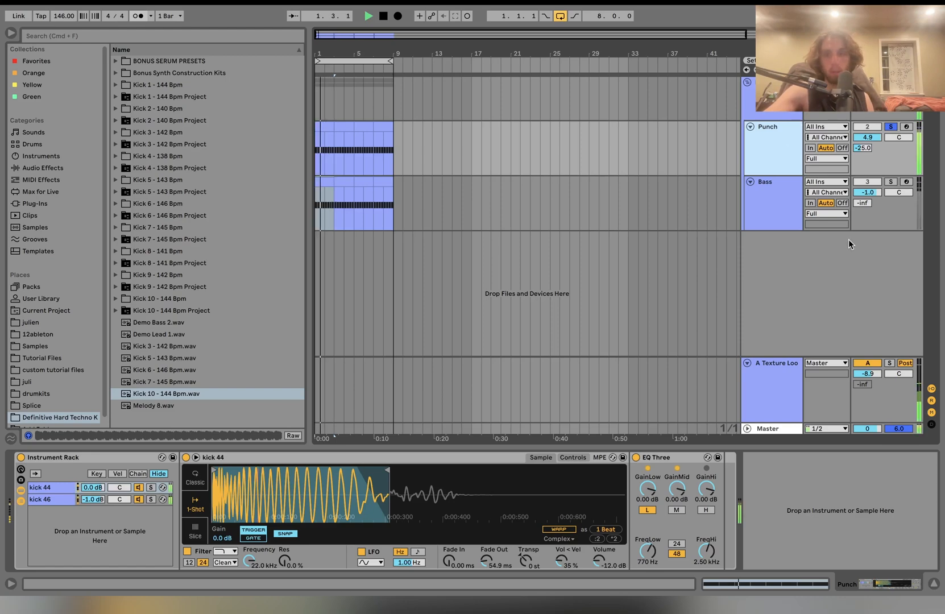
key(space)
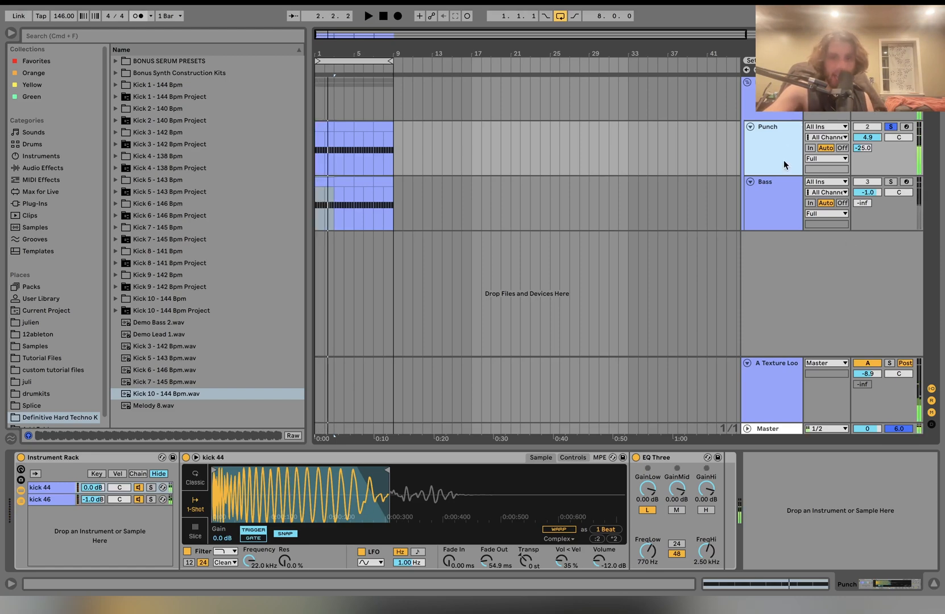
Show the A Texture Loop return's devices and listen to the return soloed, with Punch unsoloed
click(811, 391)
click(889, 362)
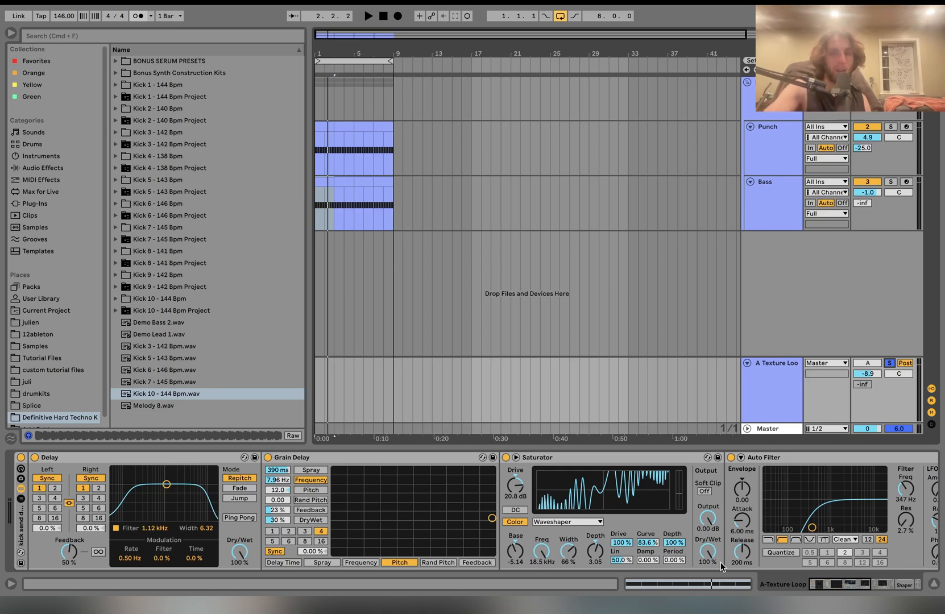
key(space)
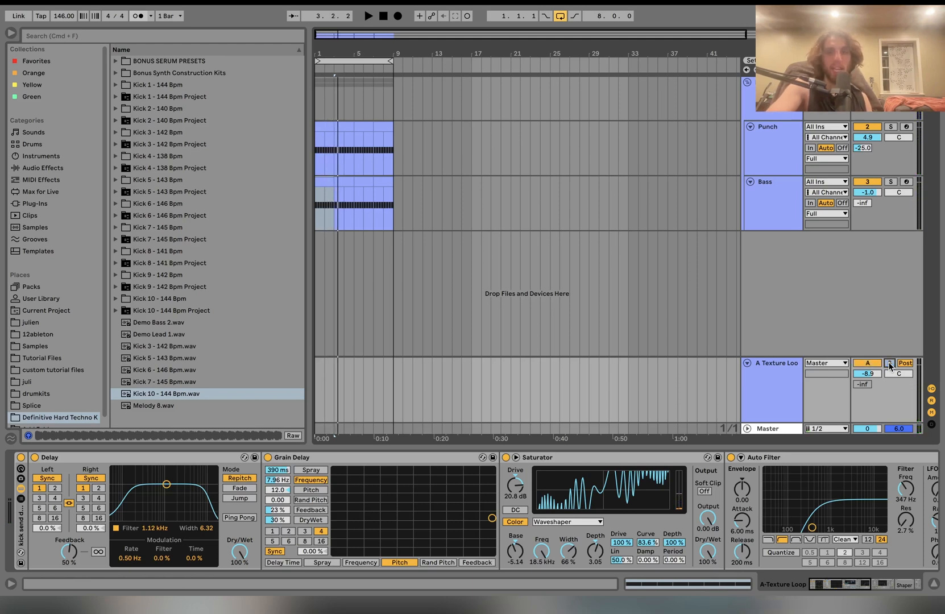
Compare the full kick with the A Texture Loop return on, off and on again during playback
key(space)
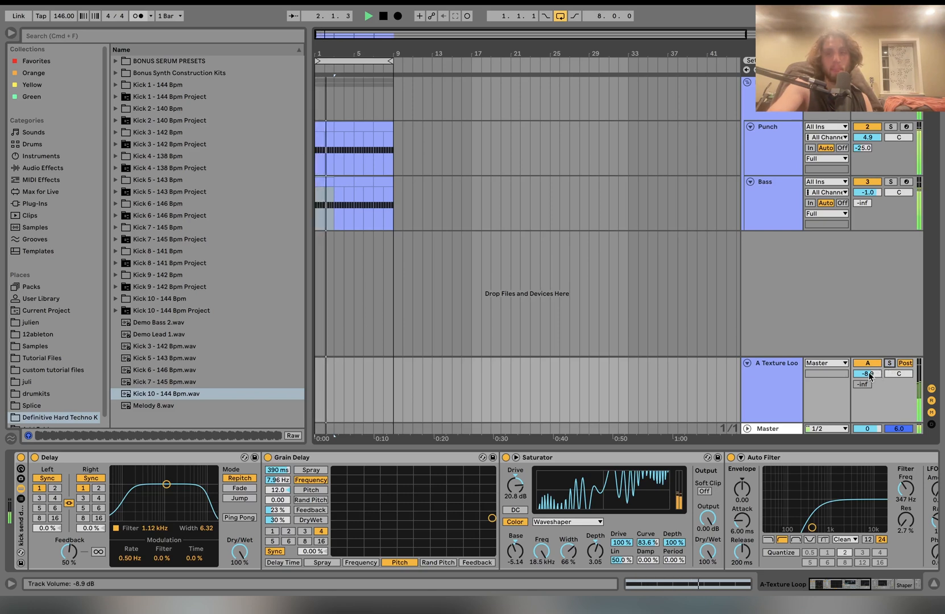
key(space)
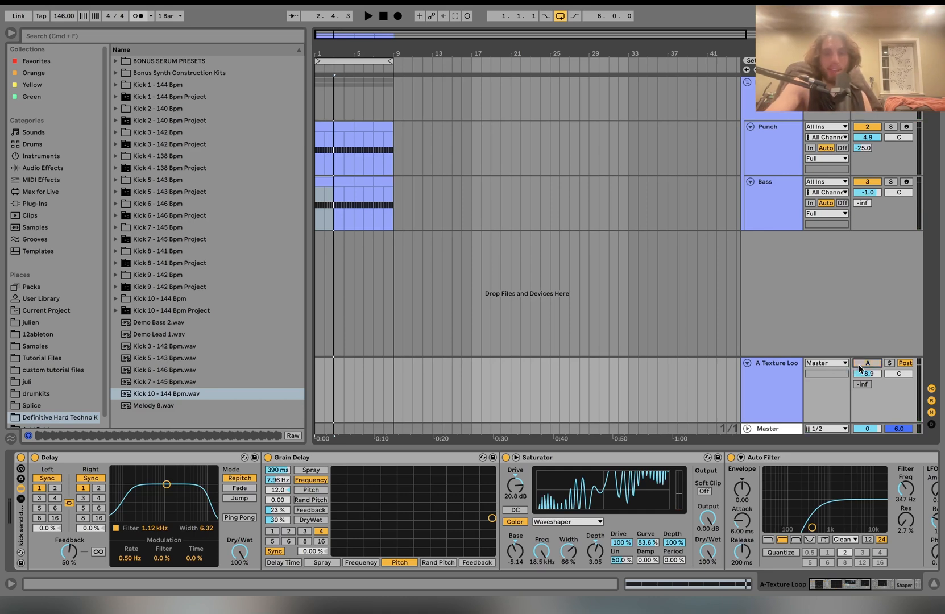
key(space)
key(space)
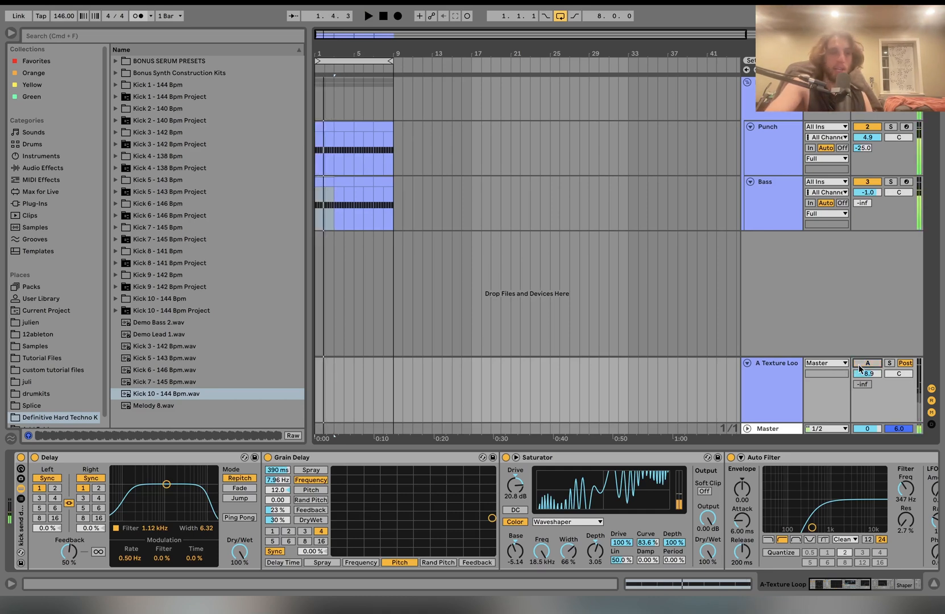
click(859, 365)
key(space)
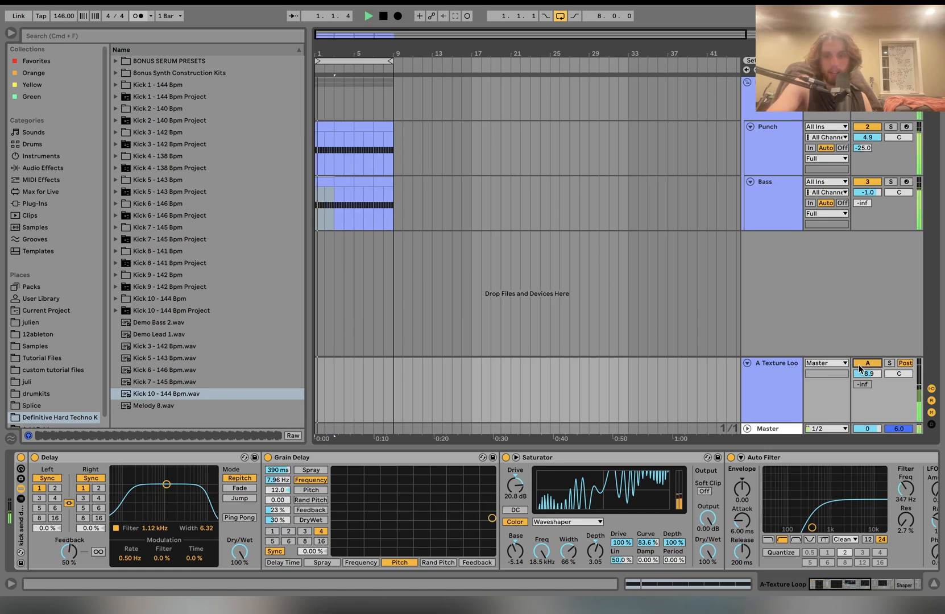
key(space)
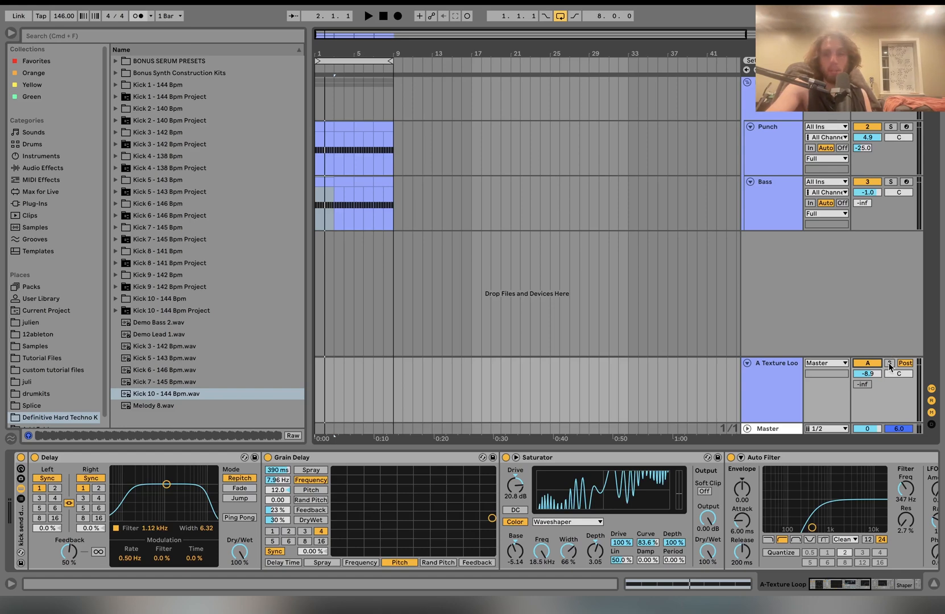
Solo the A Texture Loop return and switch off its Shaper and Utility devices
click(755, 393)
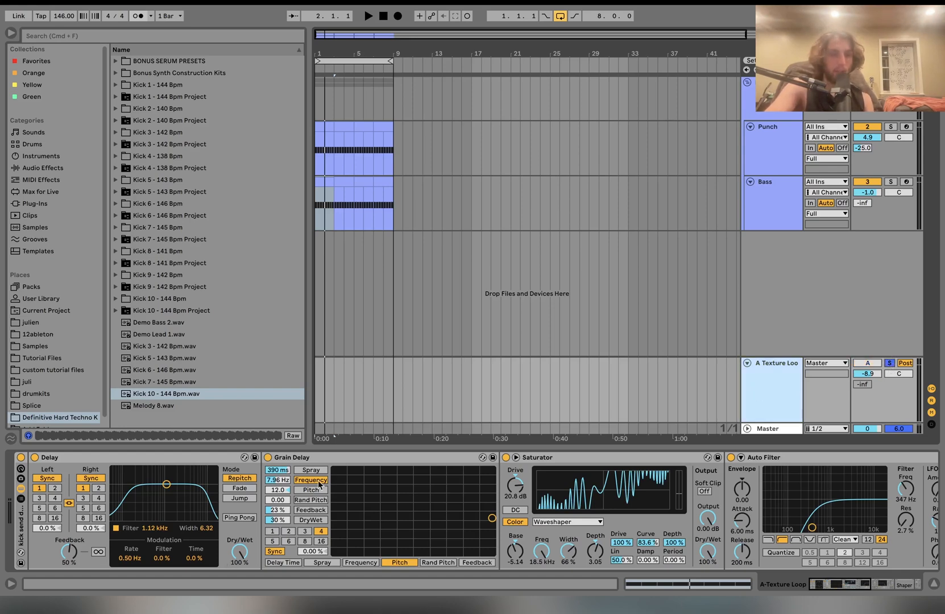
scroll(267, 455, right, 5)
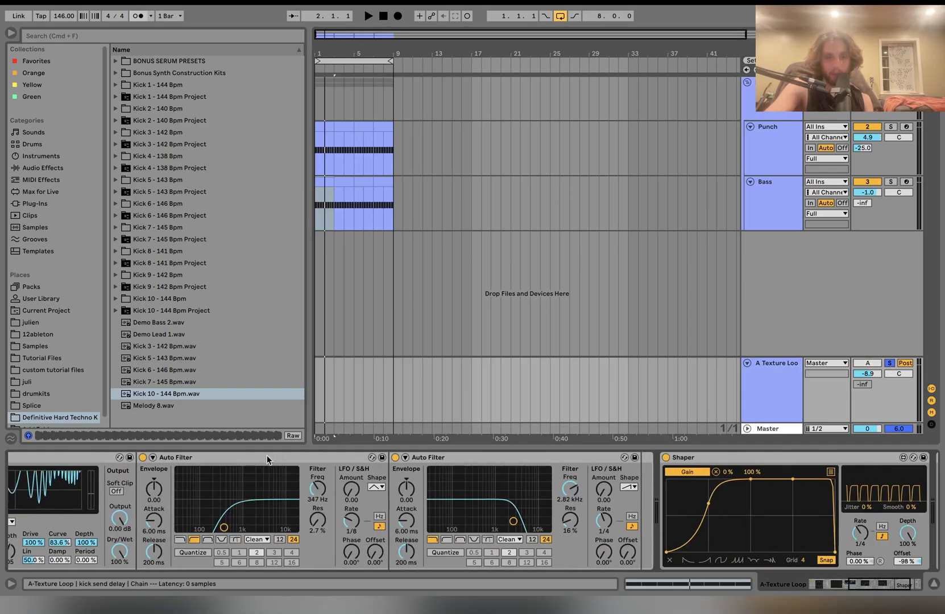
scroll(266, 455, right, 3)
scroll(513, 459, left, 5)
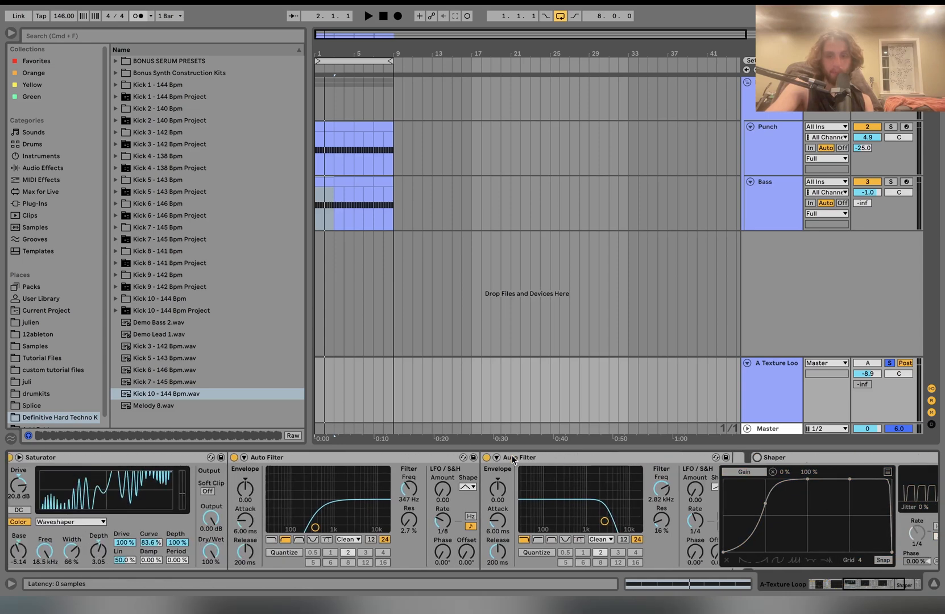
scroll(514, 459, right, 5)
scroll(790, 455, left, 10)
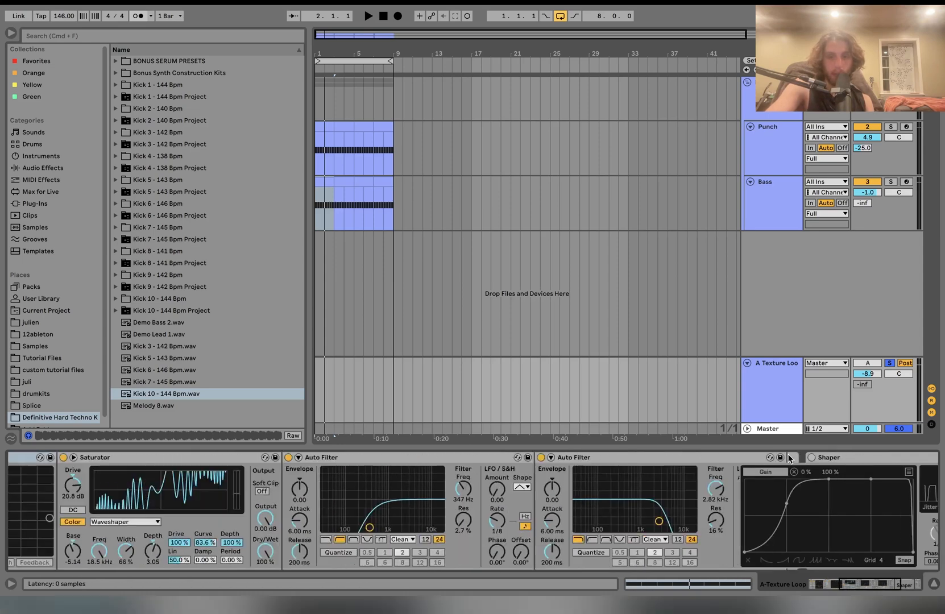
Switch off the texture return's Grain Delay, Saturator and both Auto Filters, and listen to the Delay alone
click(506, 457)
scroll(511, 460, right, 5)
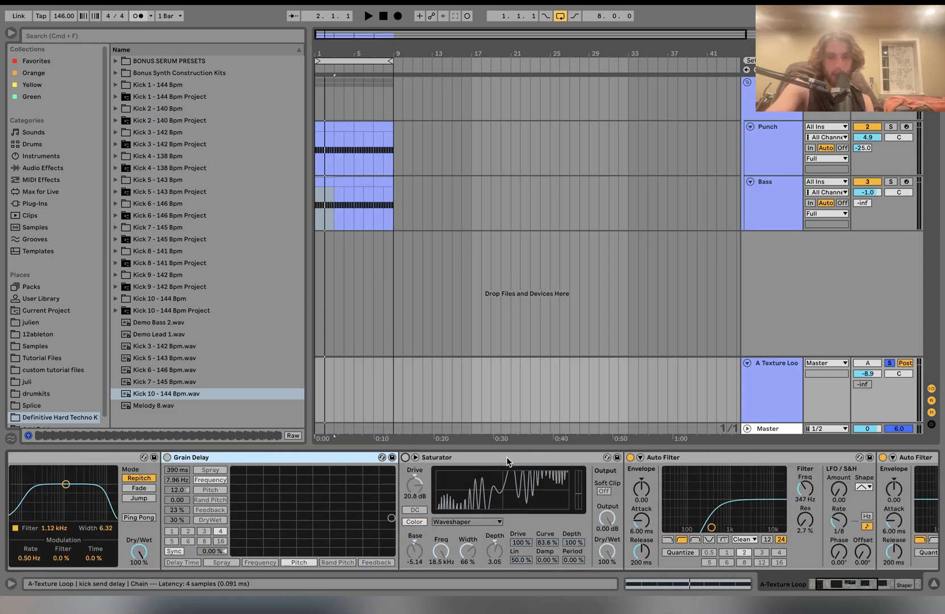
click(543, 457)
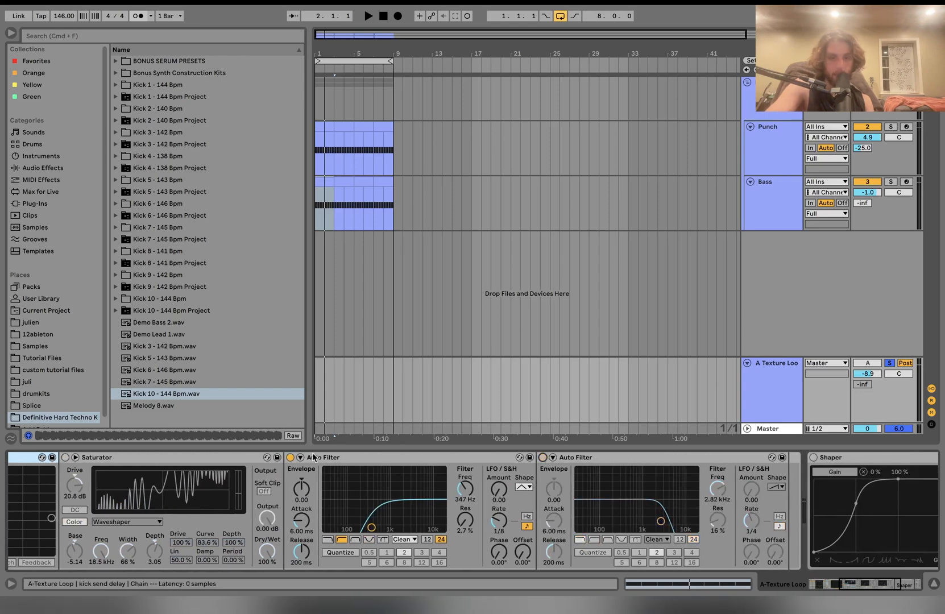
click(290, 457)
key(space)
scroll(290, 457, left, 5)
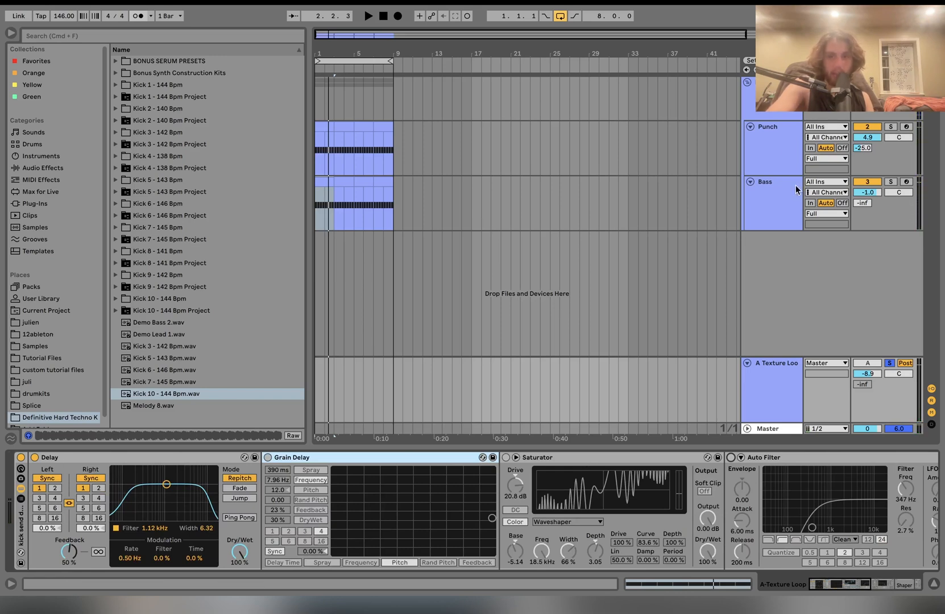
Switch the Grain Delay back on and listen to the soloed texture return
click(268, 455)
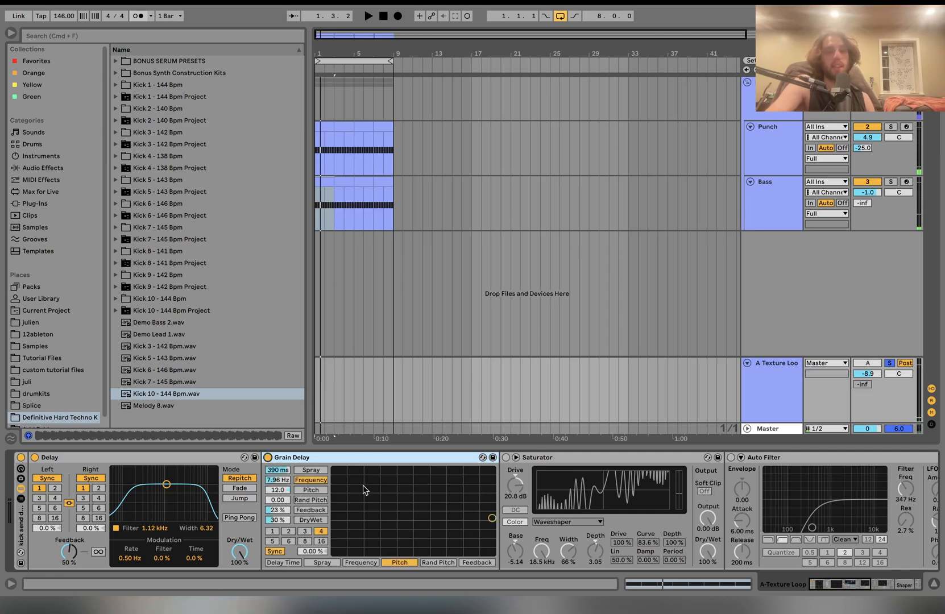
key(space)
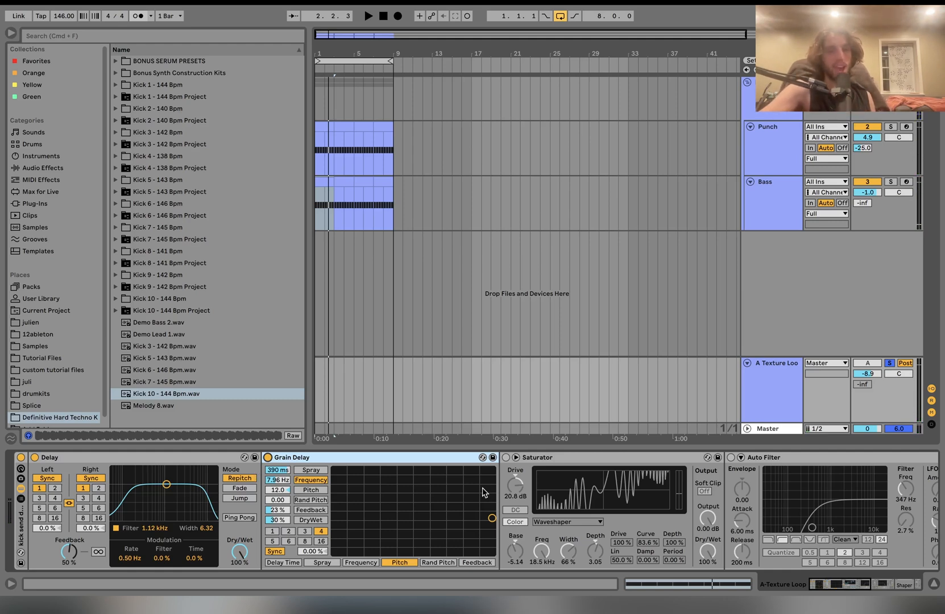
key(space)
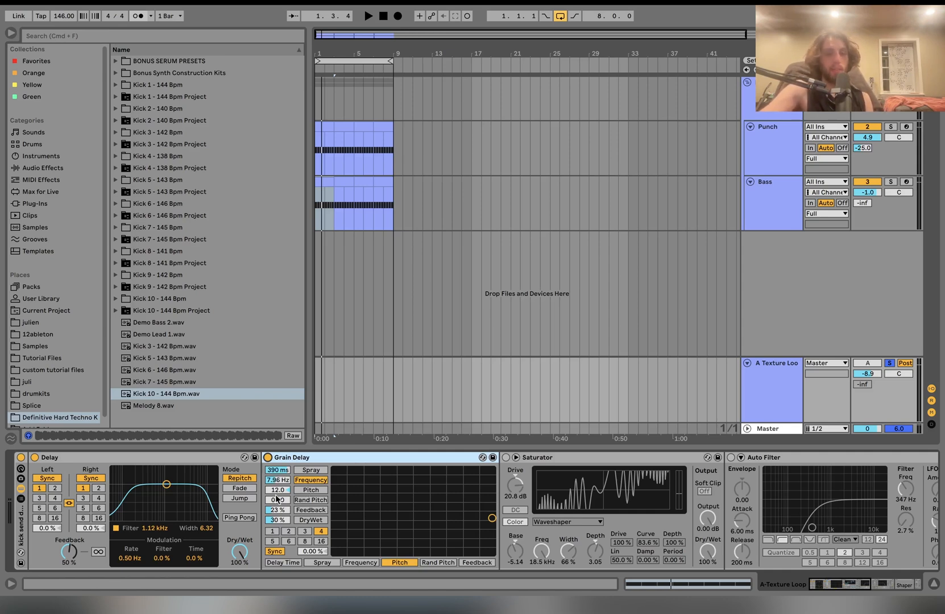
Reactivate the Saturator after the Grain Delay and listen to the distorted texture
click(505, 457)
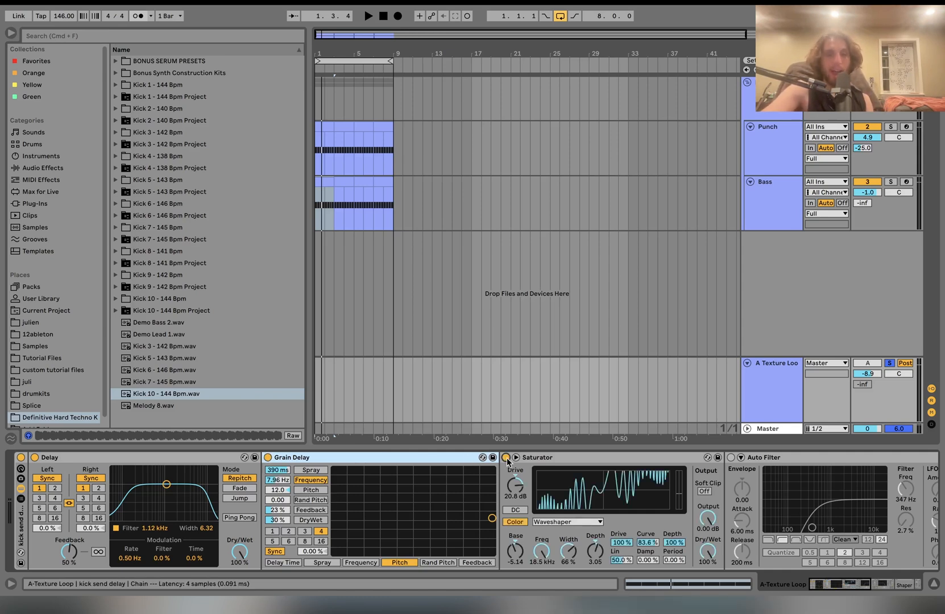
key(space)
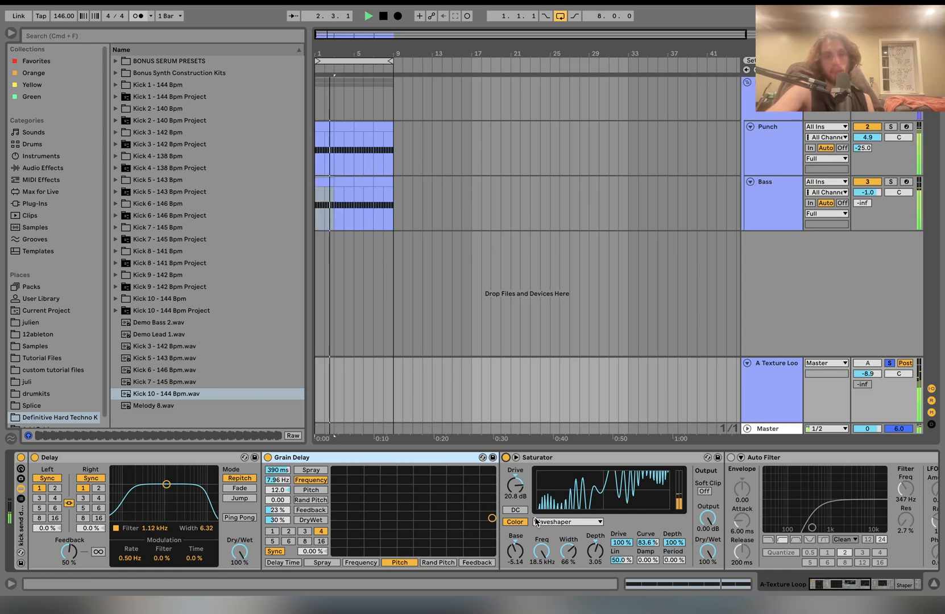
key(space)
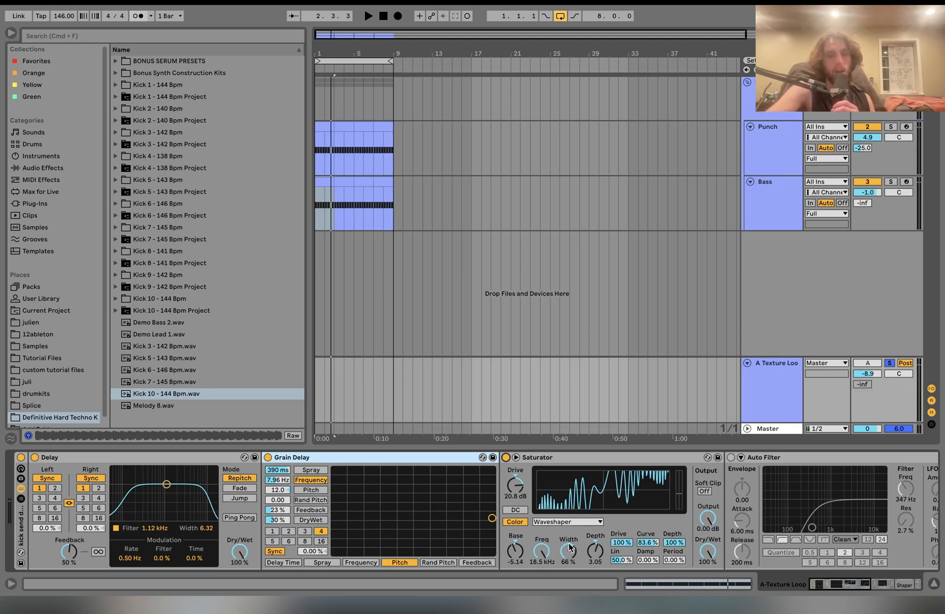
Try different Base and Curve values on the Saturator during playback, returning them to -5.14 and 83.6%
key(space)
mouse_move(515, 550)
mouse_down()
mouse_move(514, 503)
mouse_move(520, 560)
mouse_up()
key(space)
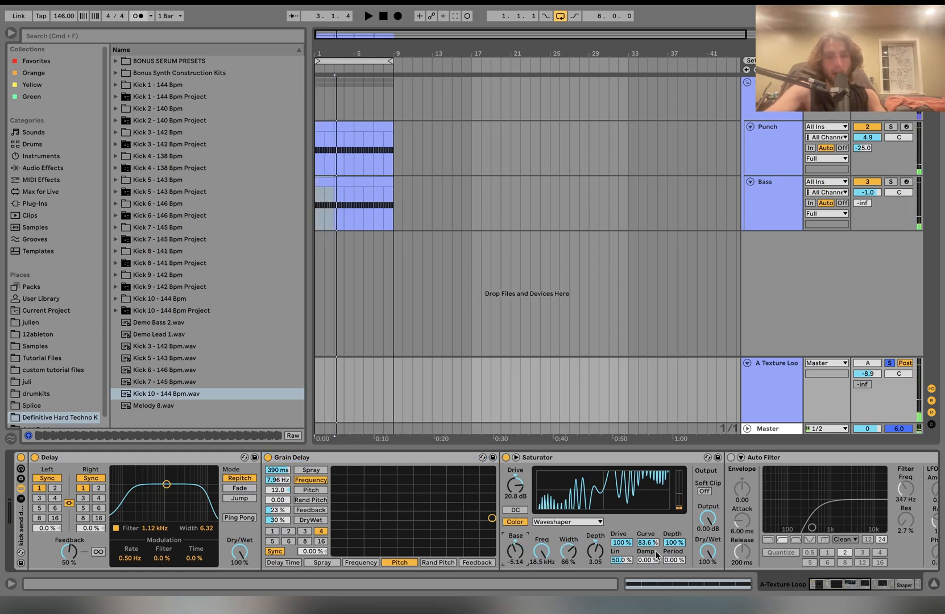
key(space)
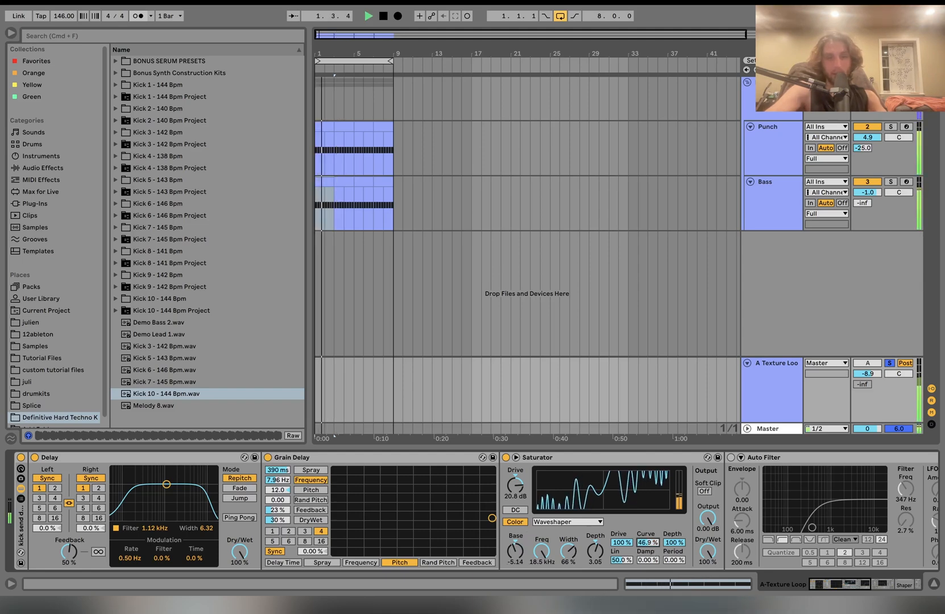
key(space)
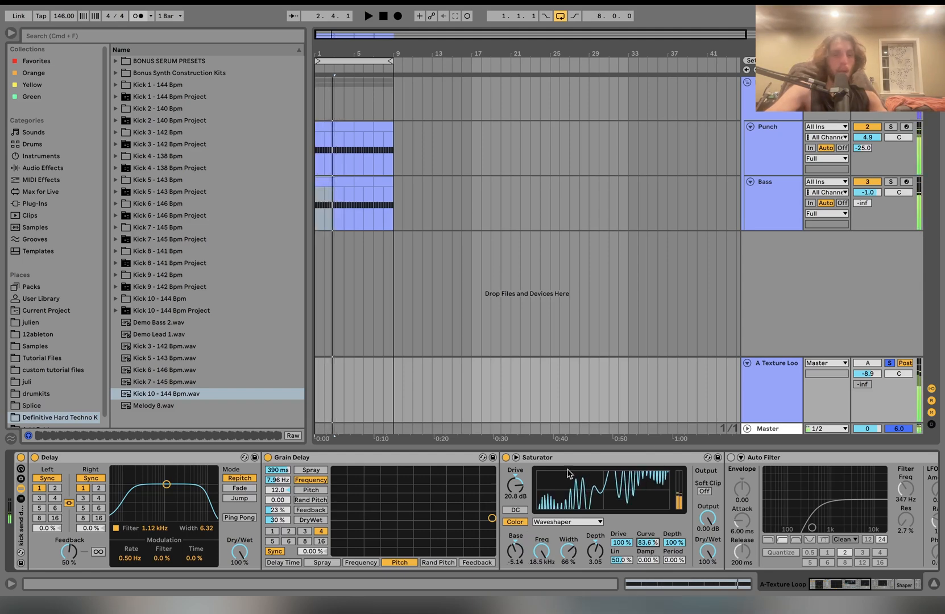
Switch on both Auto Filters one after the other during playback and listen to the filtered texture
scroll(582, 527, right, 10)
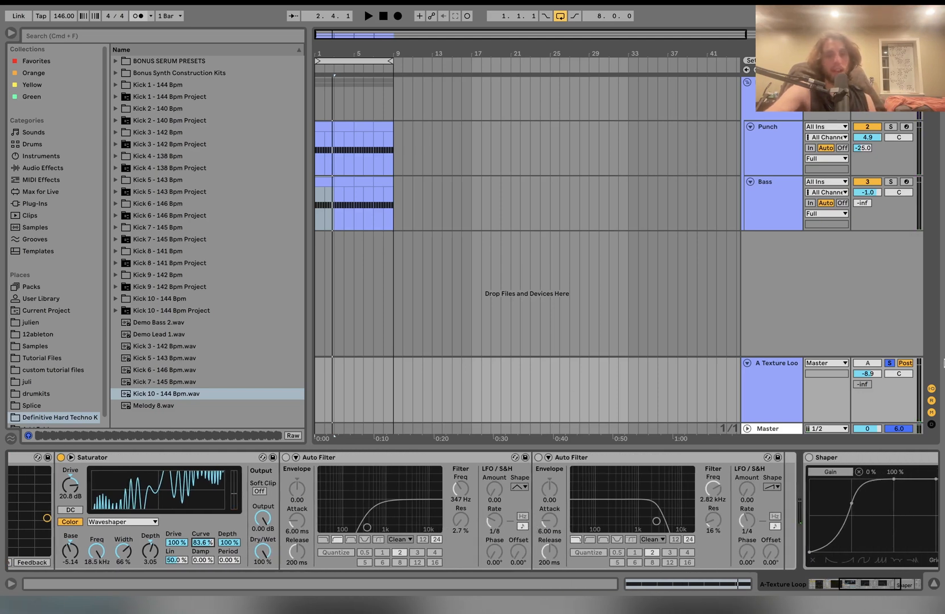
key(space)
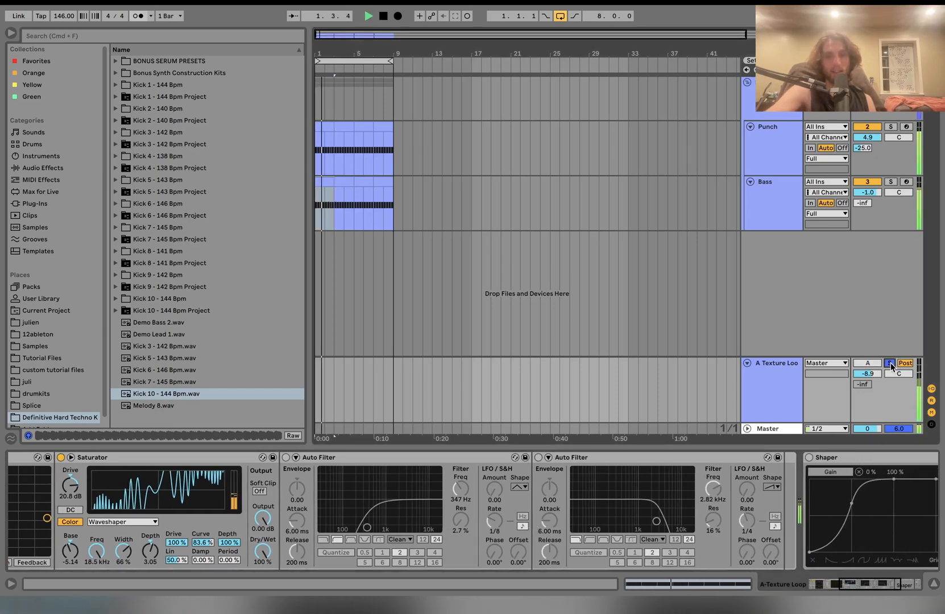
click(286, 458)
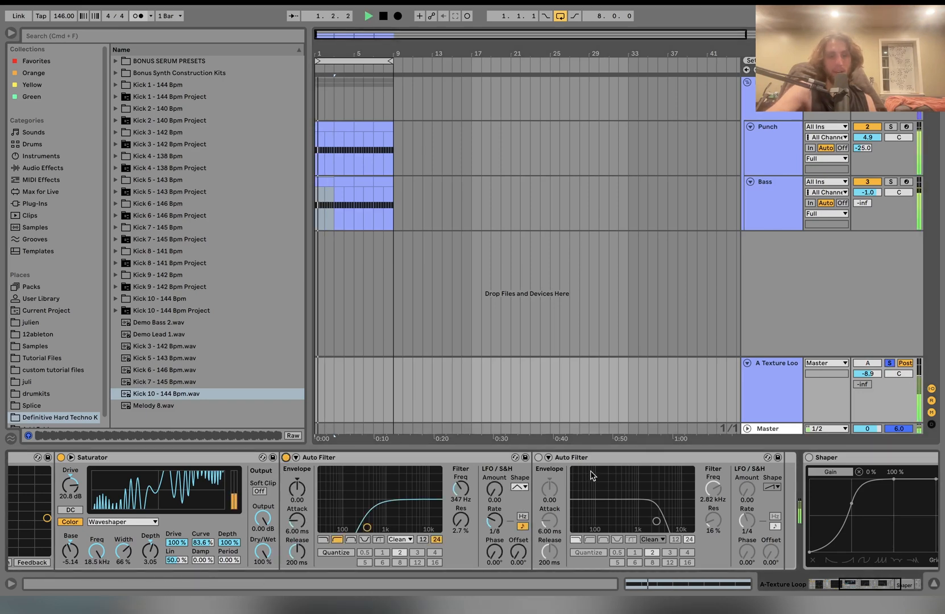
click(538, 458)
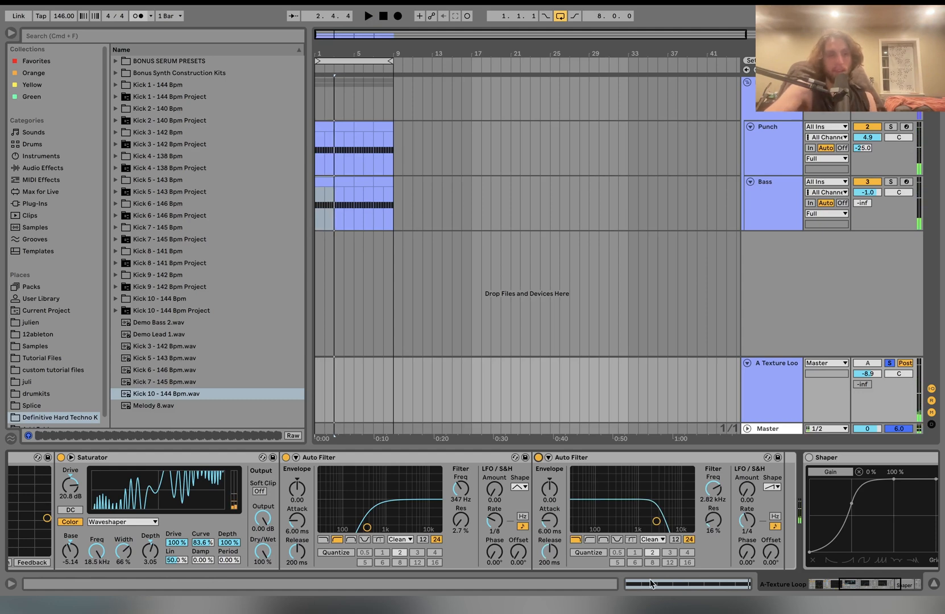
key(space)
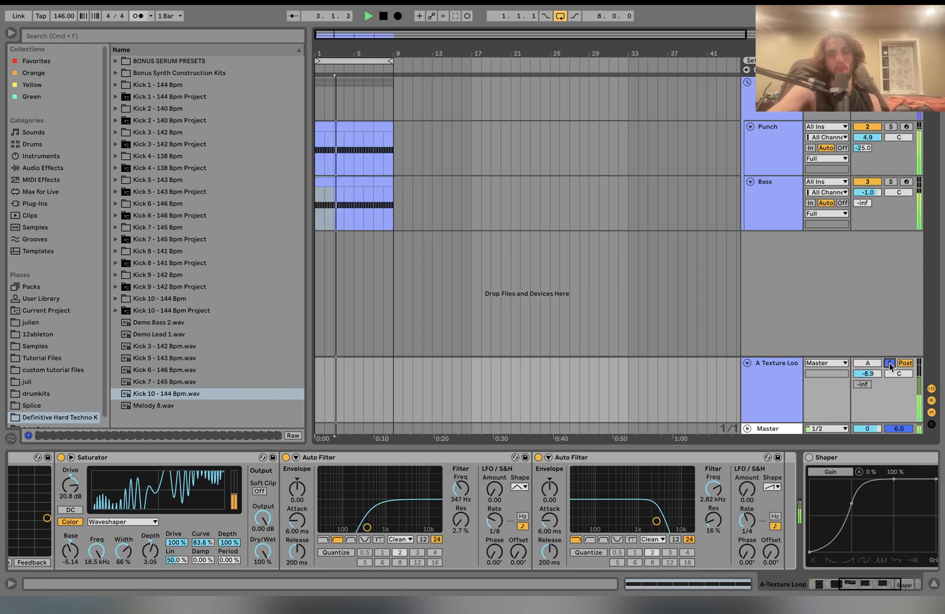
key(space)
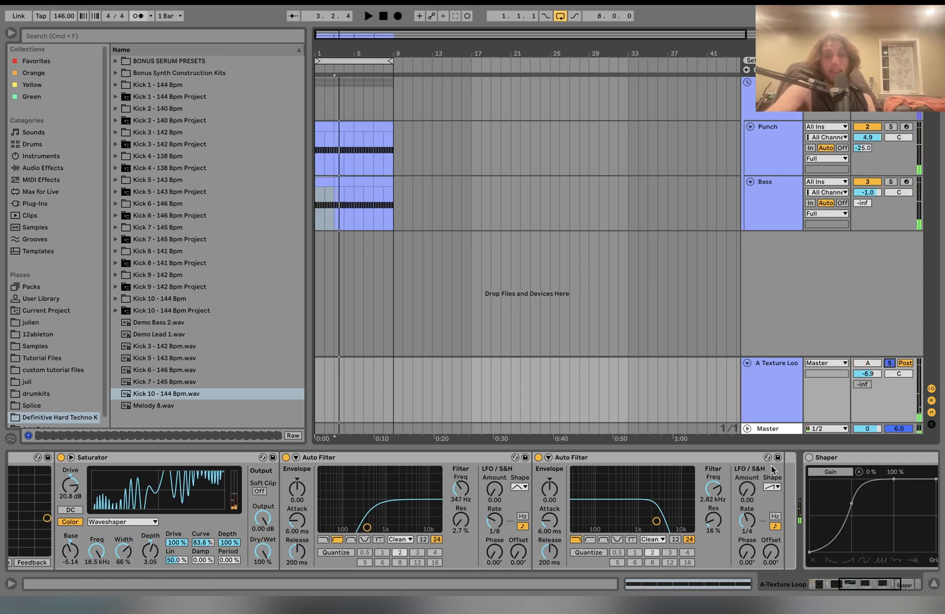
Try an LFO amount of 18.6 on the second Auto Filter during playback, then reset it to 0
drag(746, 489, 746, 480)
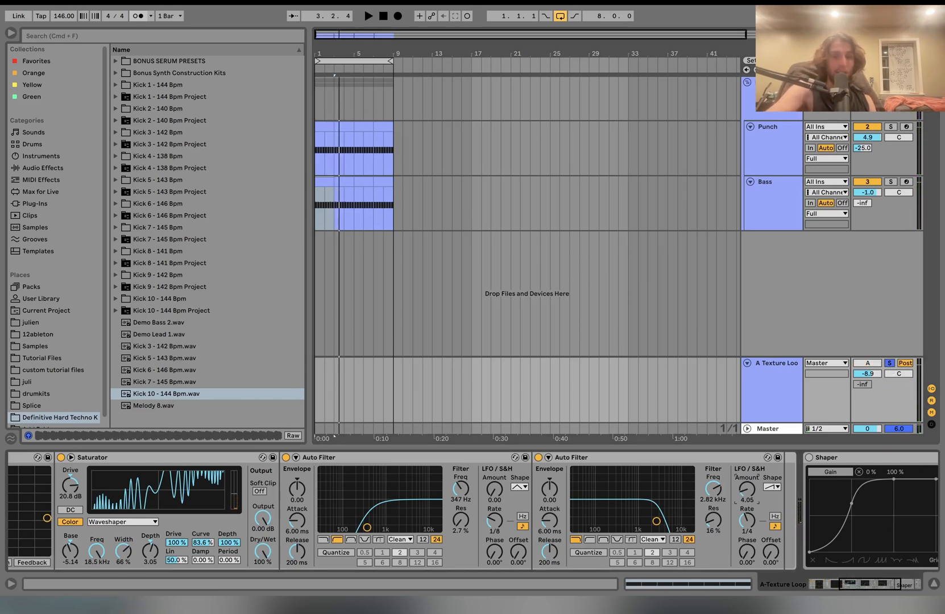
key(space)
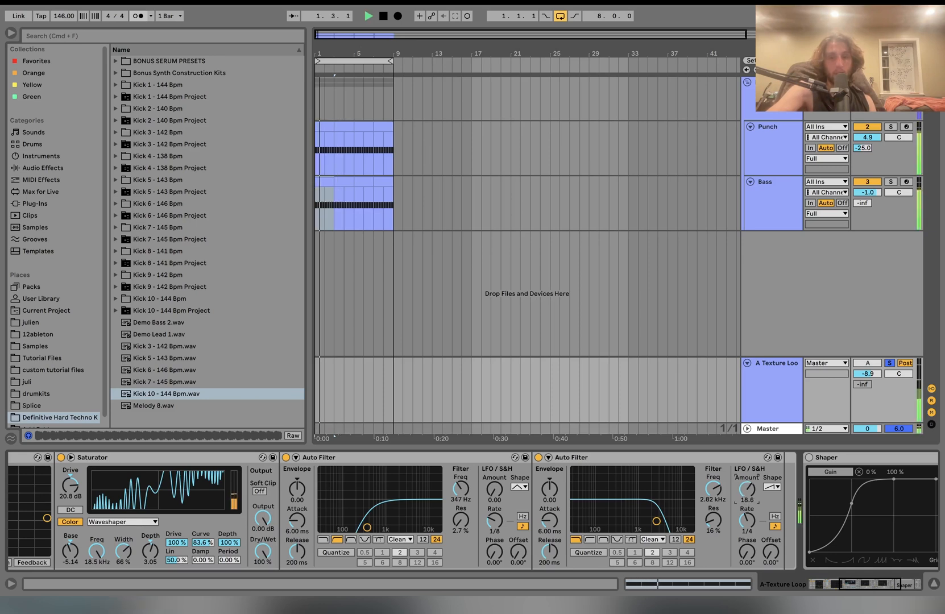
double_click(743, 495)
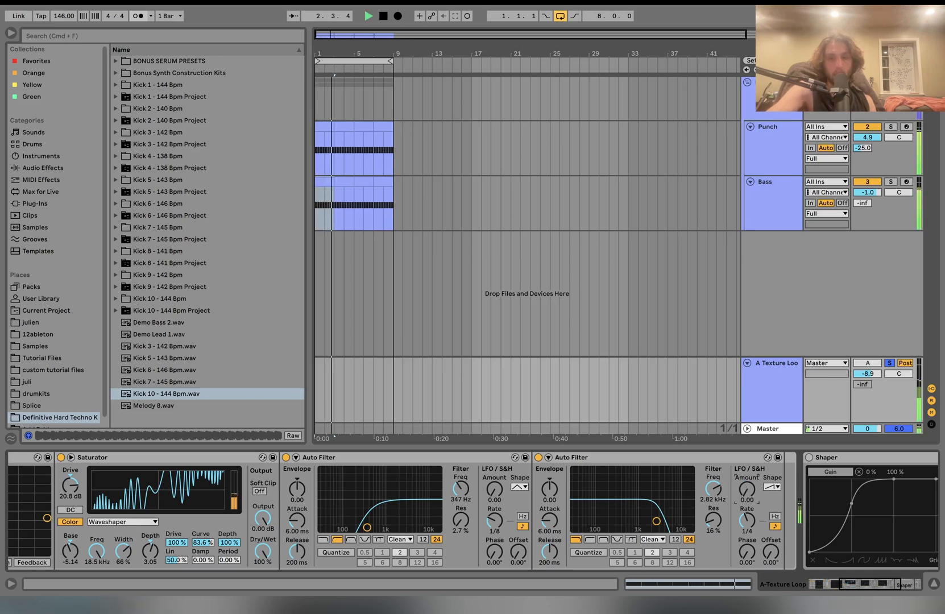
key(space)
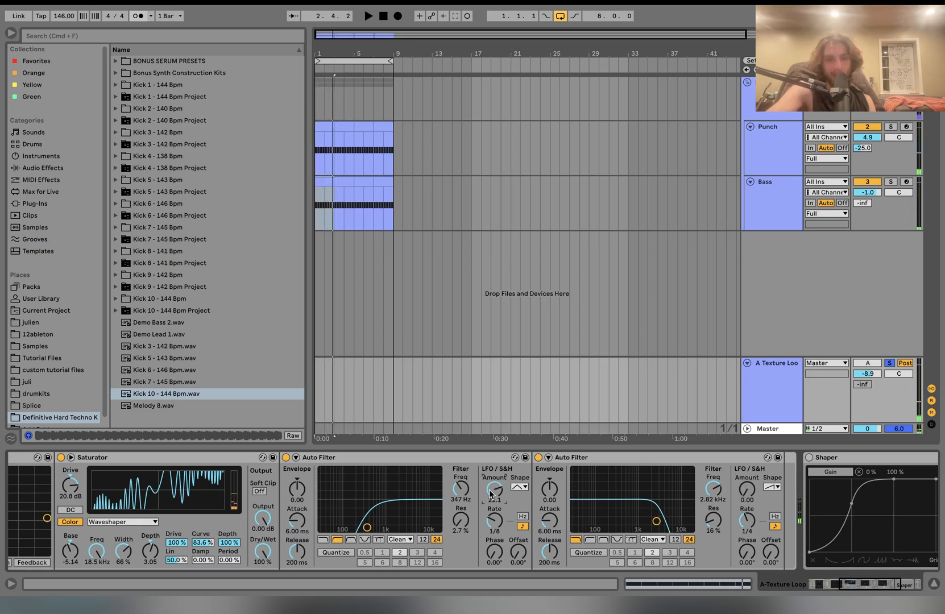
Play the texture with the first Auto Filter's LFO amount at 22.1 and set its LFO rate to 1/4
key(space)
scroll(498, 521, up, 2)
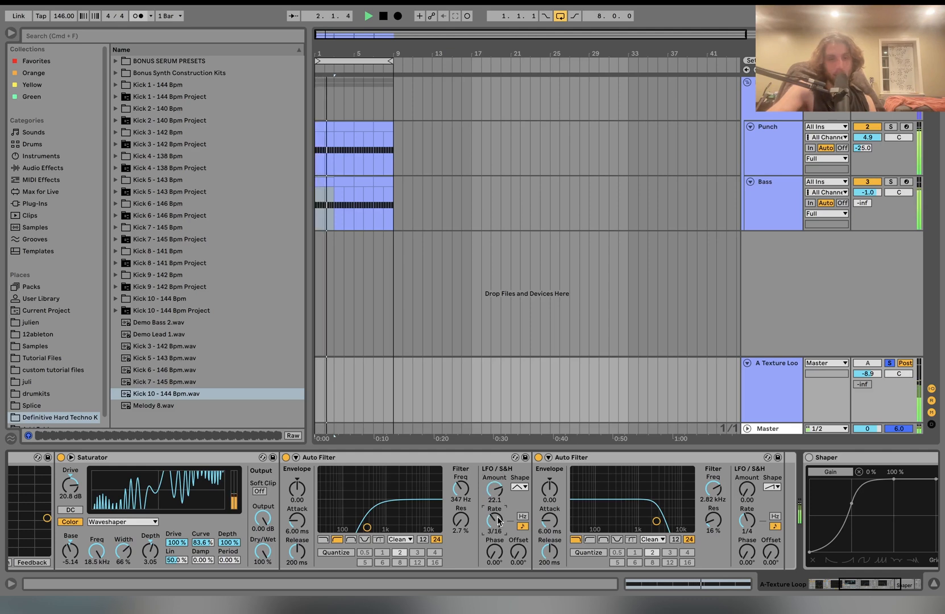
scroll(498, 521, up, 1)
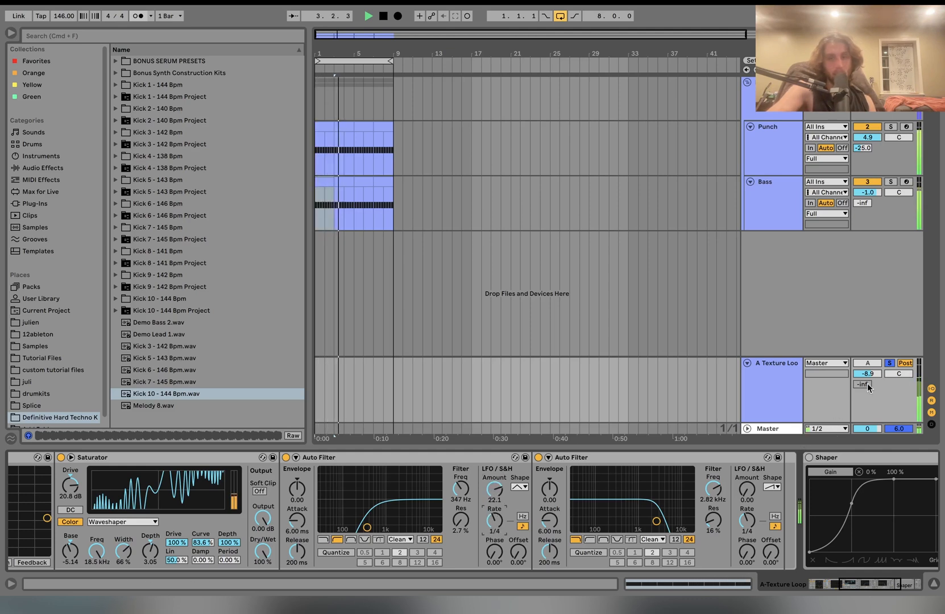
Unsolo and activate the A Texture Loop return, and reset the first Auto Filter's LFO amount to 0
click(888, 363)
click(867, 362)
mouse_move(494, 488)
mouse_down()
mouse_move(495, 495)
mouse_move(489, 489)
mouse_up()
key(space)
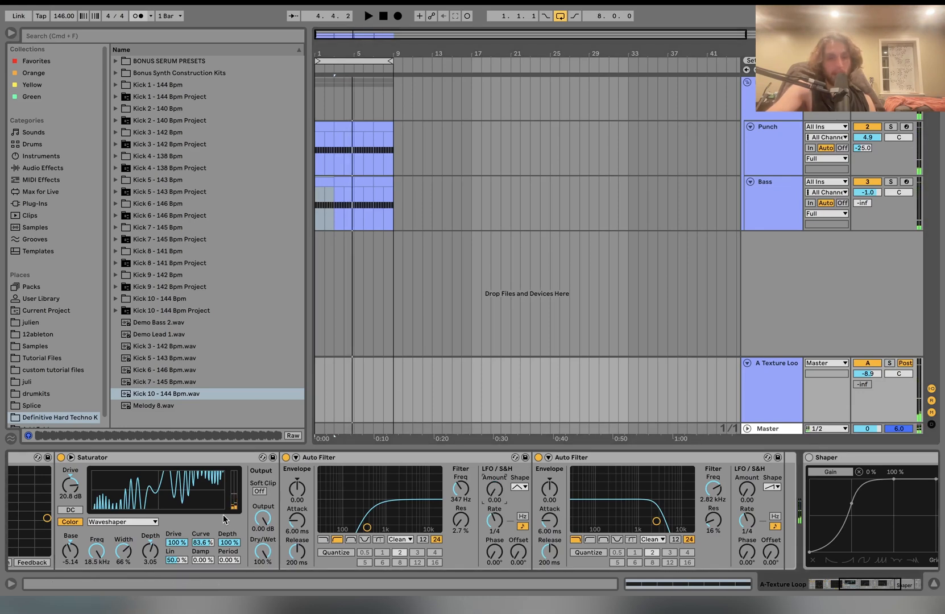
Switch the texture return's Shaper and Utility back on and listen to the full kick
scroll(223, 514, left, 5)
scroll(425, 528, right, 8)
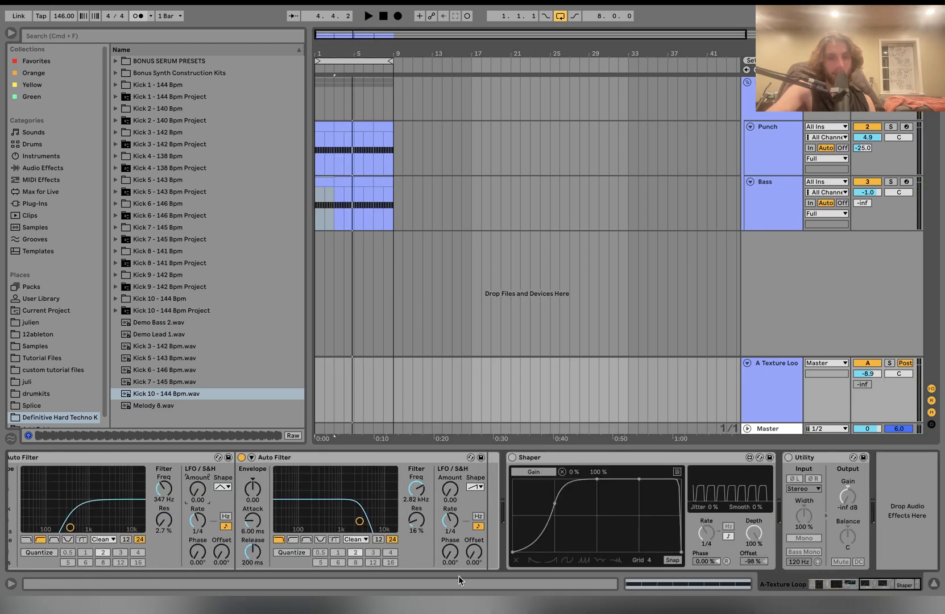
click(513, 457)
click(789, 457)
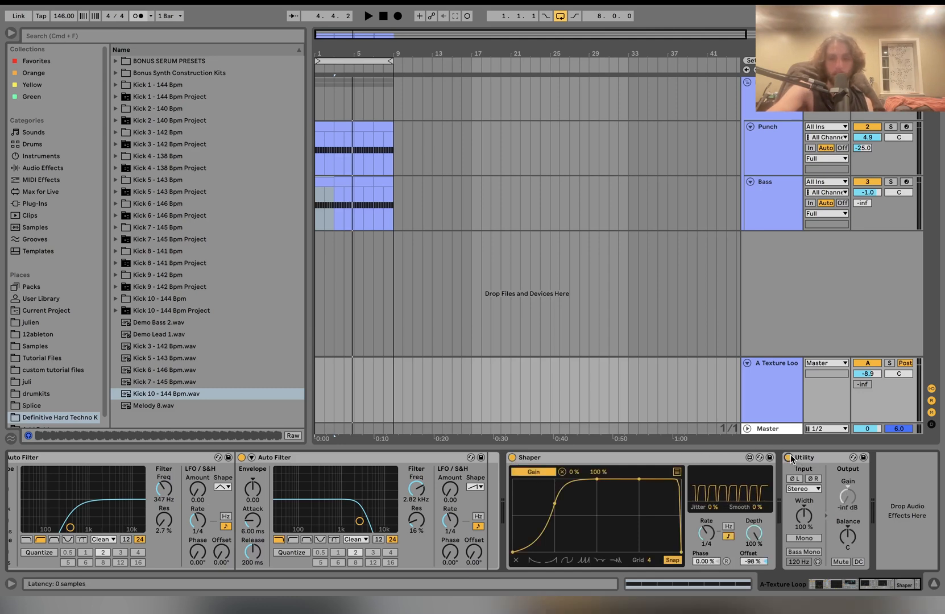
key(space)
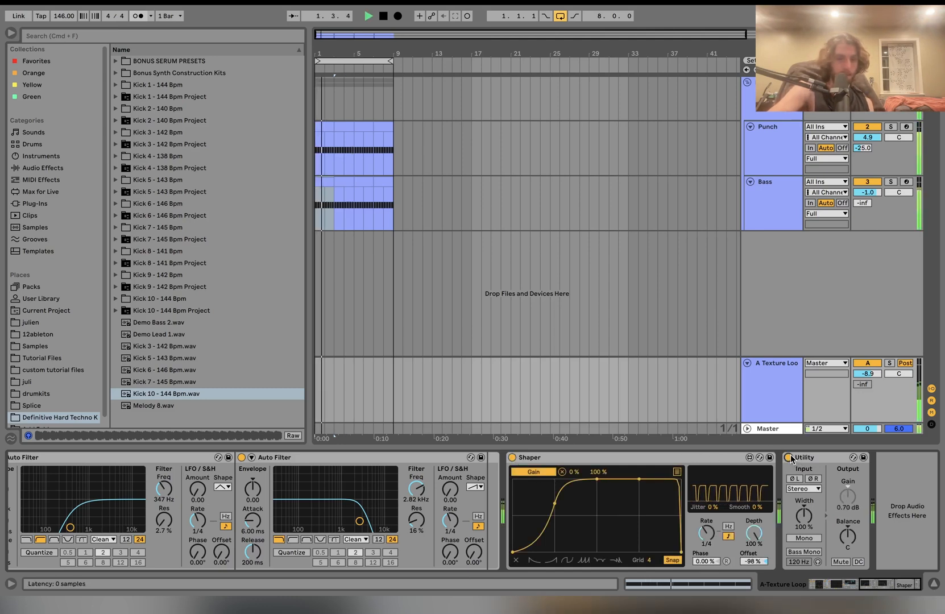
key(space)
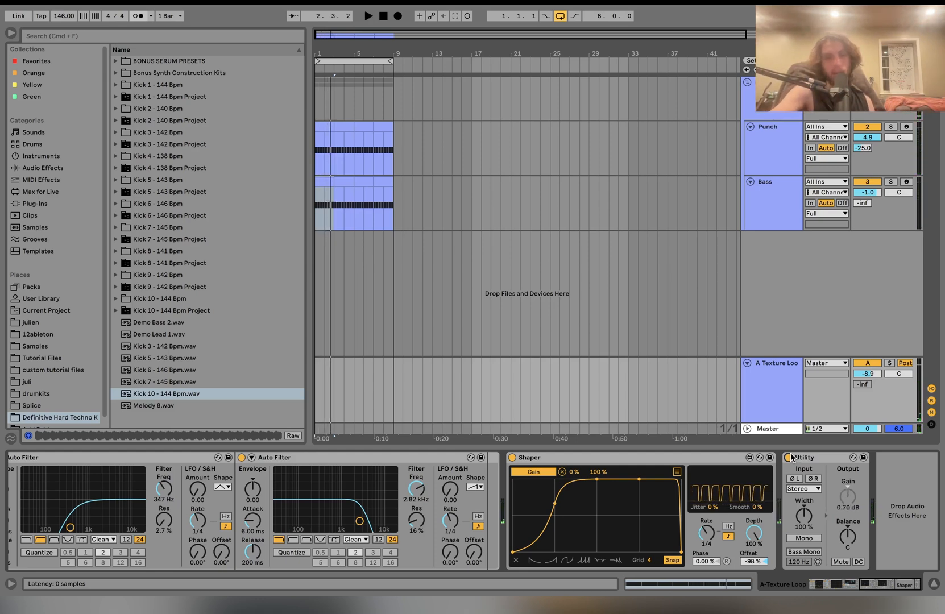
key(space)
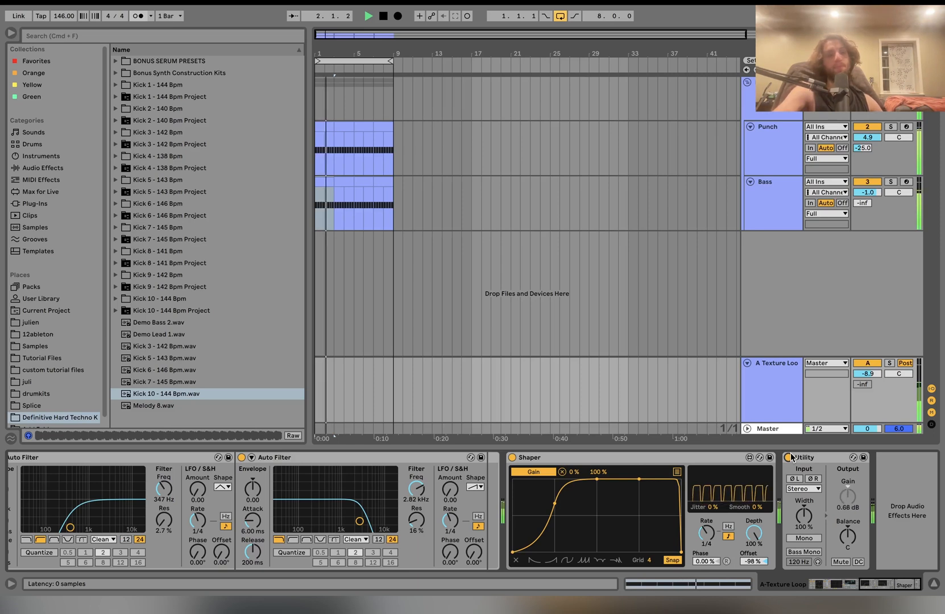
key(space)
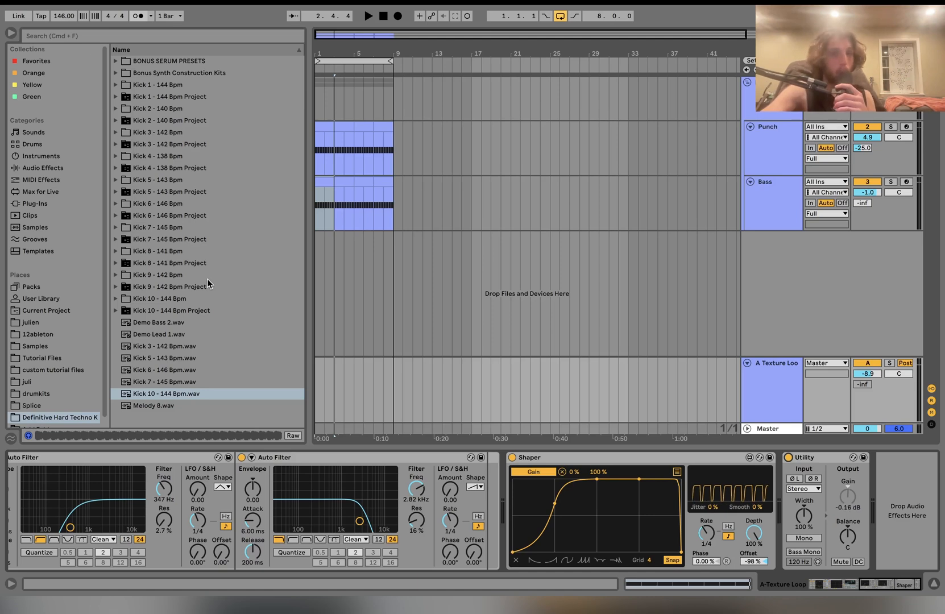
Inspect the contents of the Kick 1 - 144 Bpm sample folder and the Kick 1 - 144 Bpm Project folder, collapsing each again
click(153, 87)
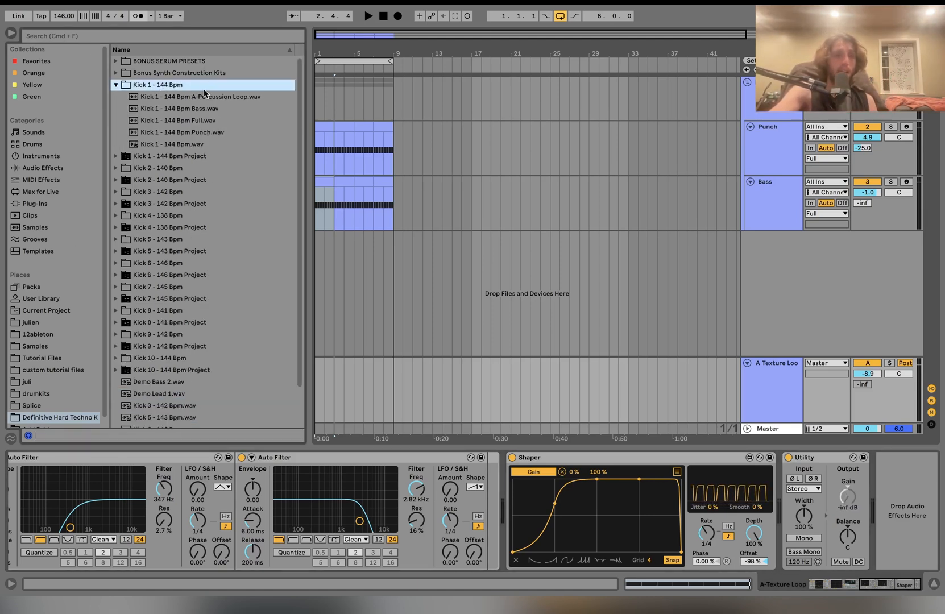
click(160, 84)
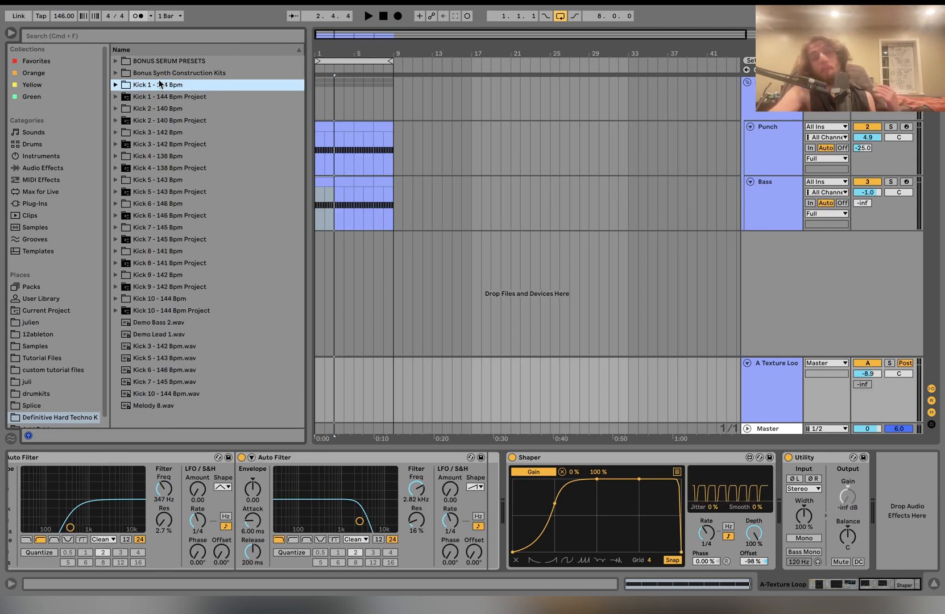
click(163, 100)
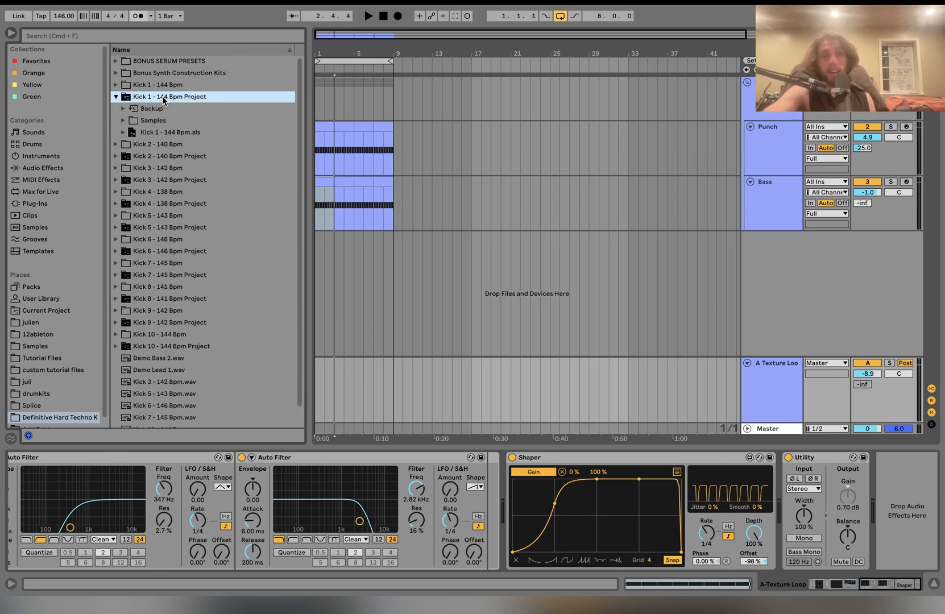
click(164, 97)
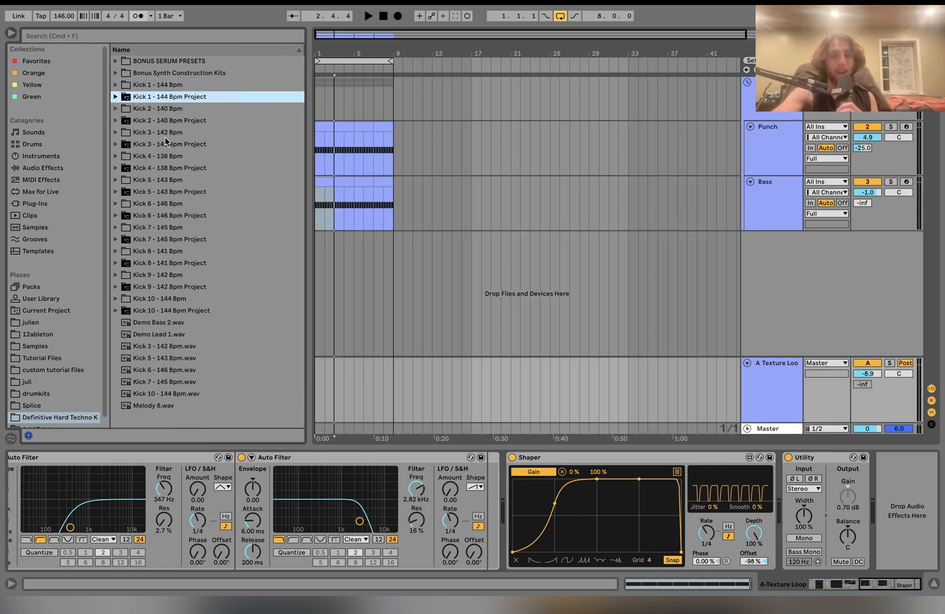
Preview the loose kick samples from Kick 3 - 142 Bpm.wav through Kick 10 - 144 Bpm.wav, plus Melody 8.wav, Demo Lead 1.wav and Demo Bass 2.wav
click(164, 348)
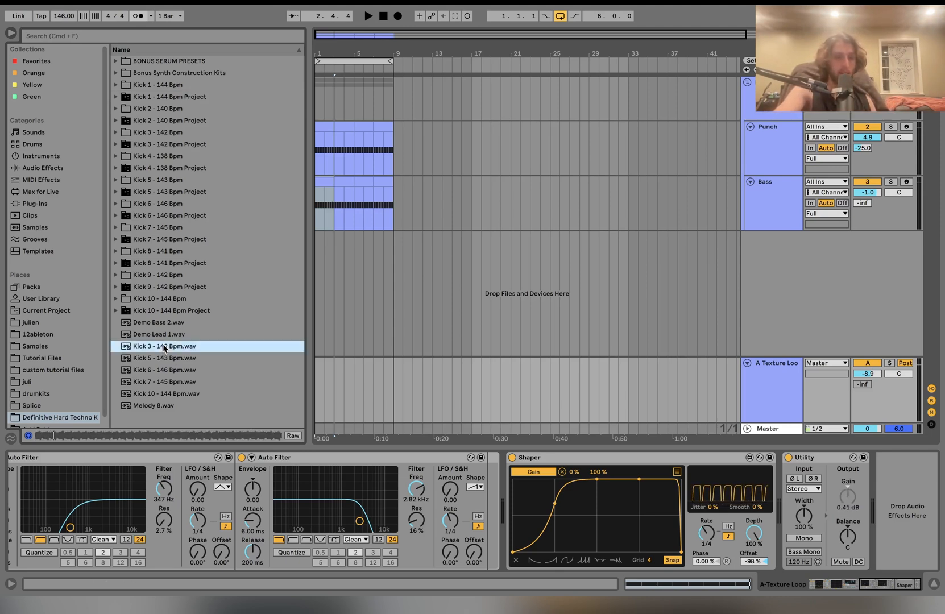
key(Down)
key(Down)
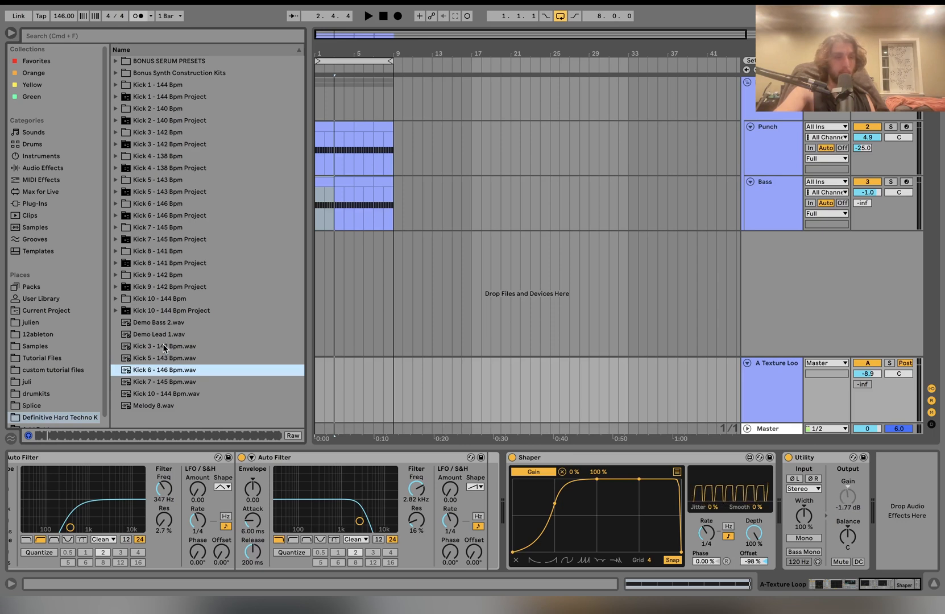
key(Down)
key(Down)
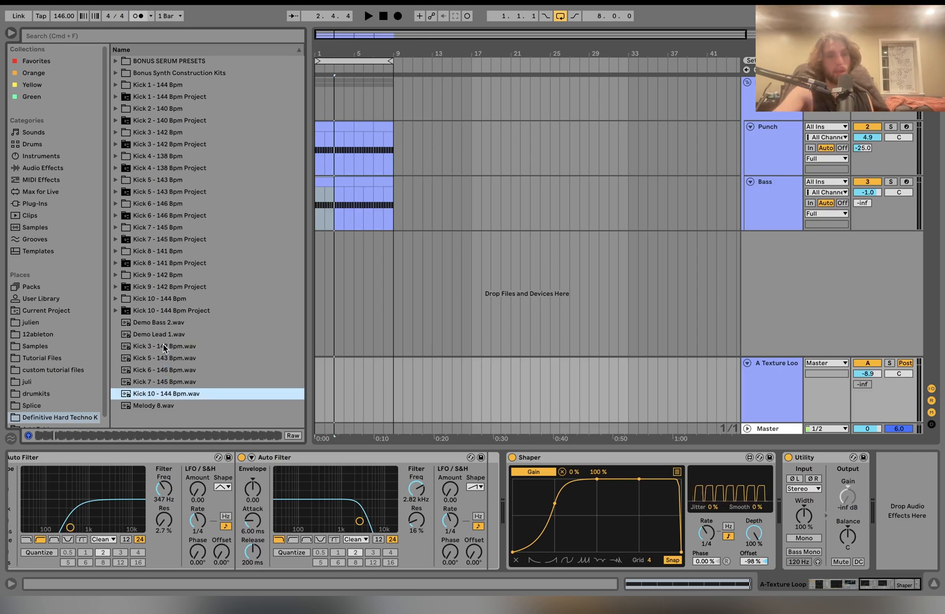
key(Down)
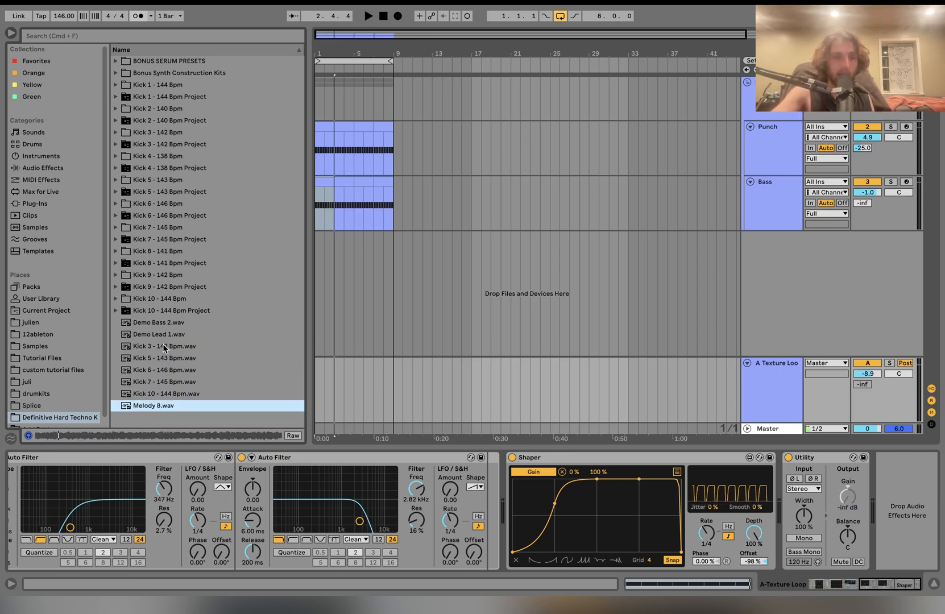
click(166, 334)
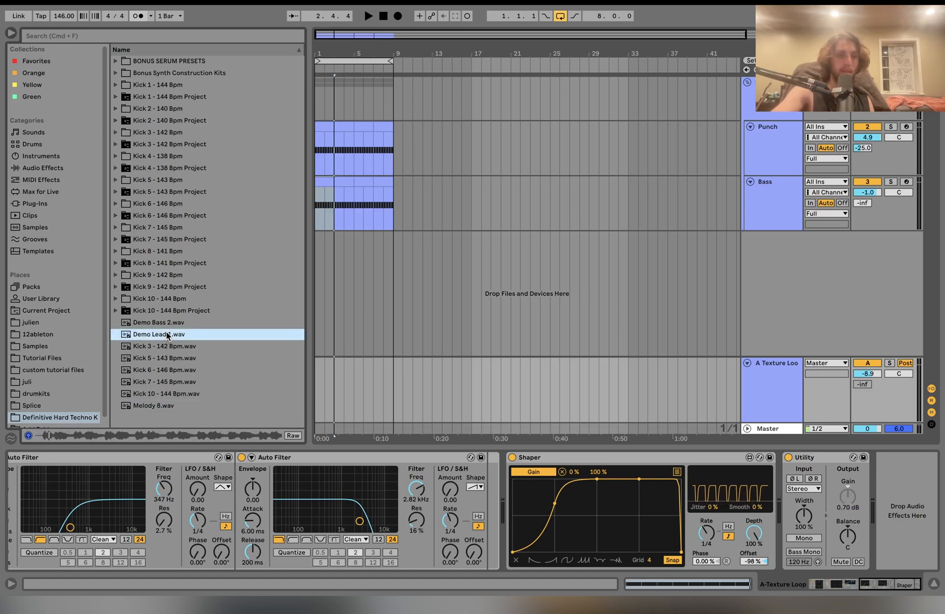
key(Up)
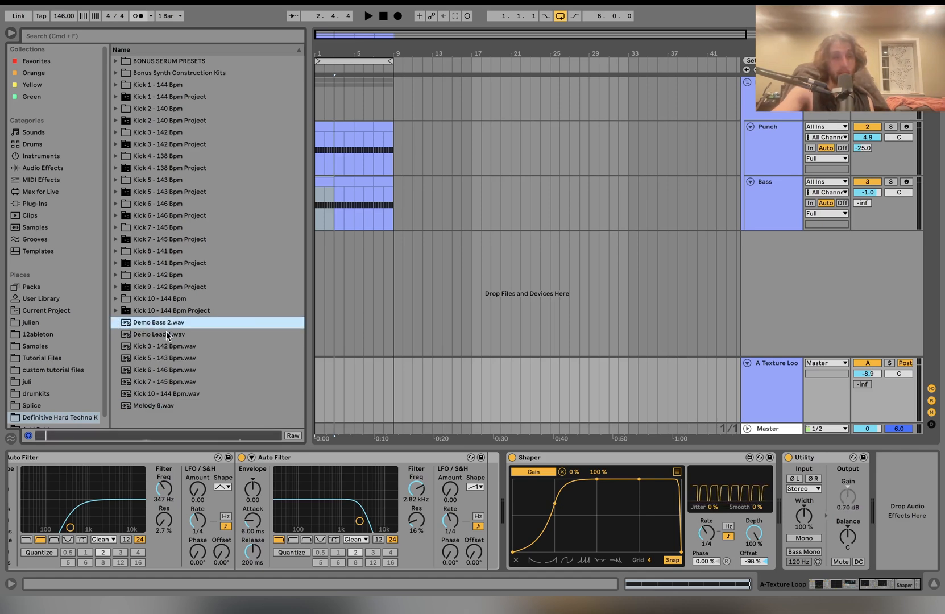